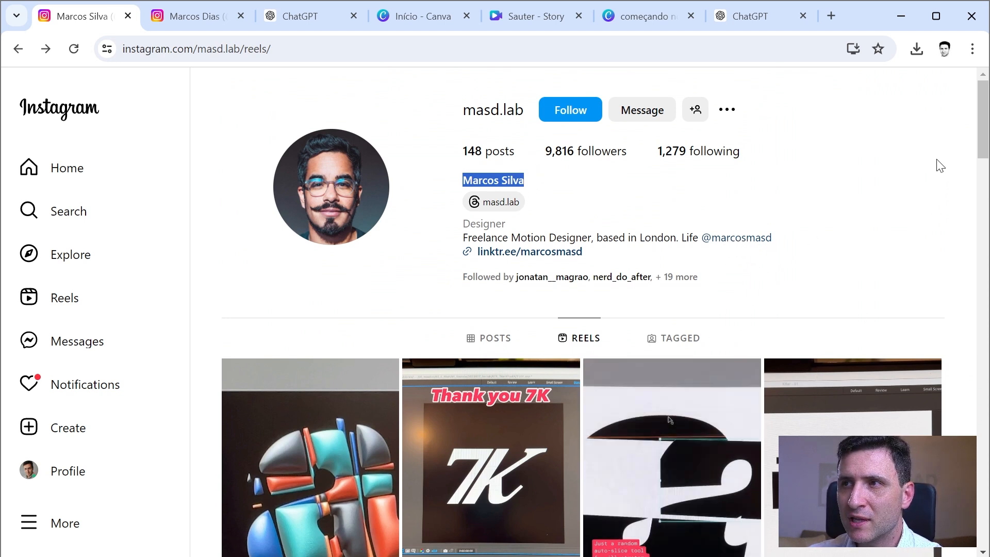
# View the AfterEffects Expressions Text.Fit.Circle reel on the Instagram profile and switch to After Effects
pyautogui.moveTo(983, 138); pyautogui.dragTo(983, 212)
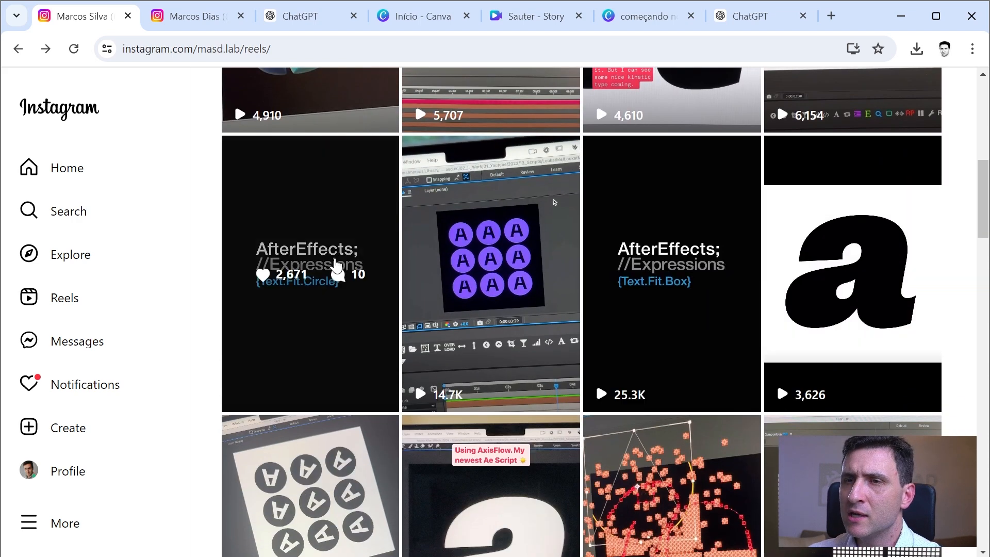
pyautogui.click(316, 220)
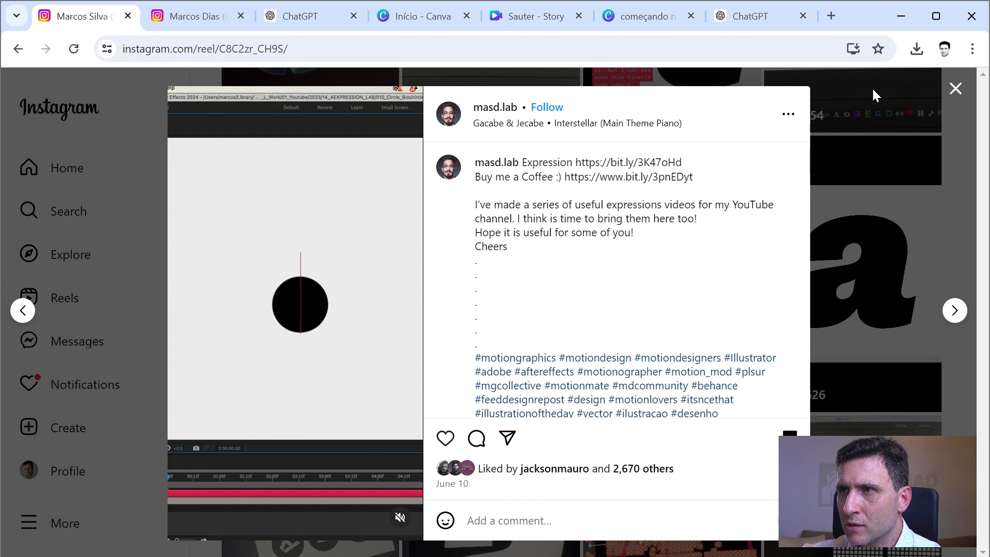
pyautogui.click(900, 20)
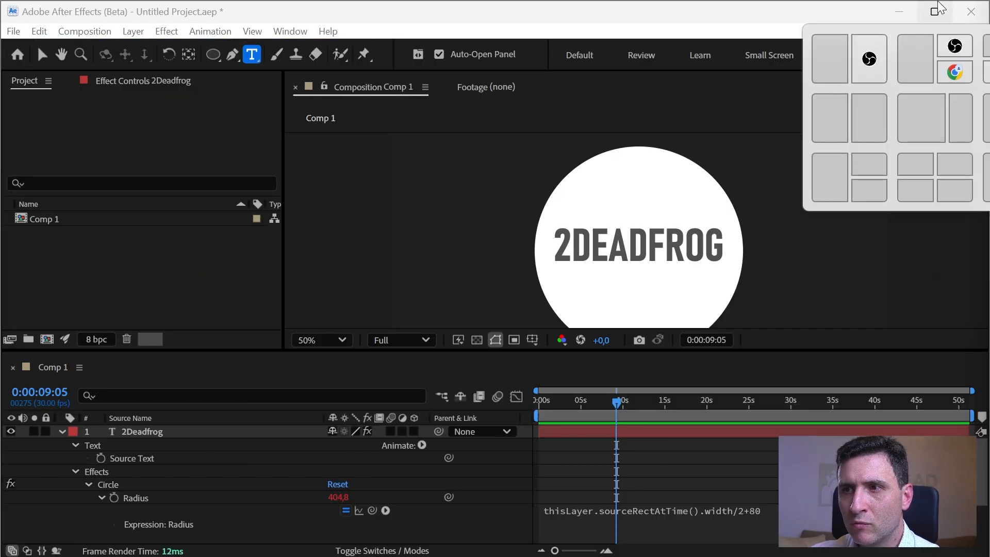
pyautogui.click(594, 432)
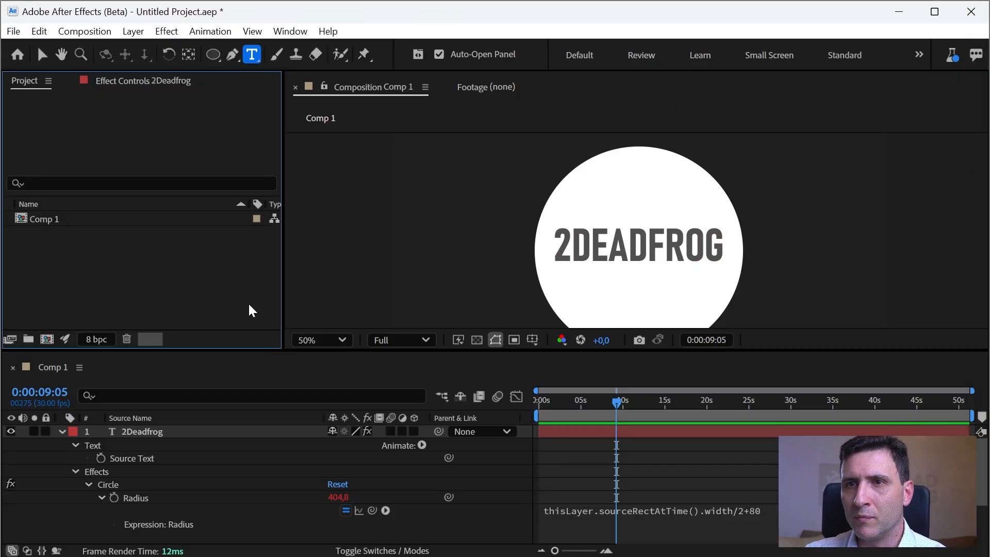
# Try replacing the 2Deadfrog text in Comp 1 with a longer sample text
pyautogui.click(600, 254)
pyautogui.hotkey('ctrl', 'a')
pyautogui.press('BackSpace')
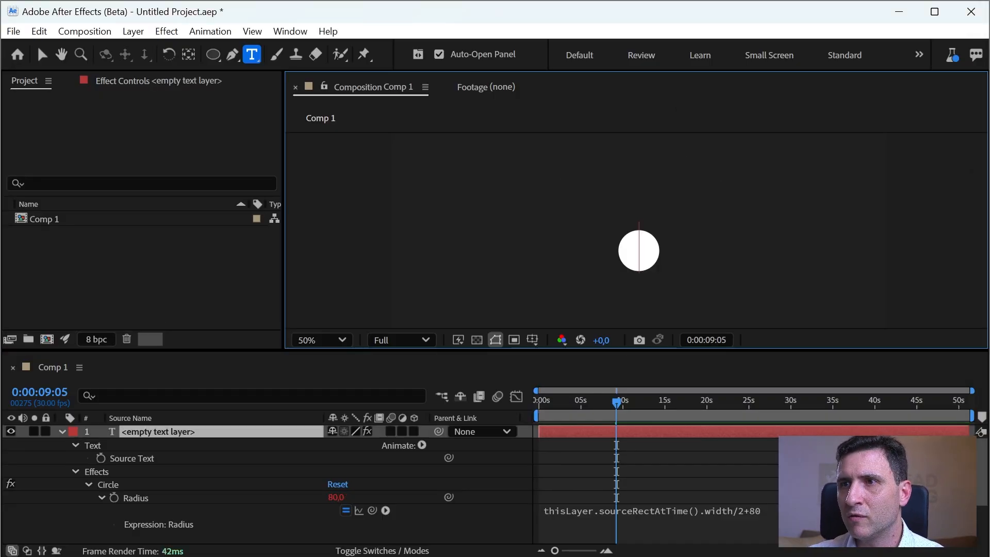
pyautogui.write('jackson emoa kdjk e')
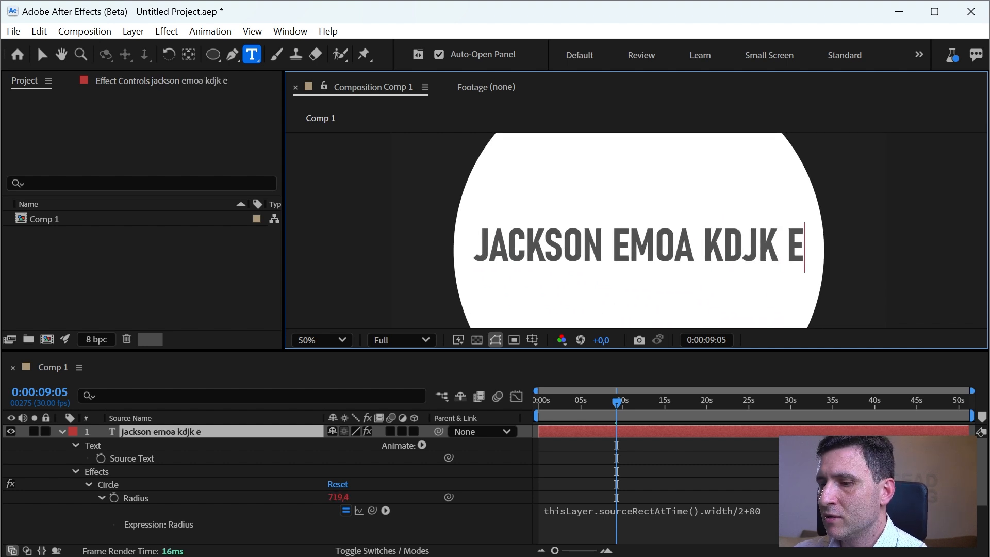
pyautogui.press('Escape')
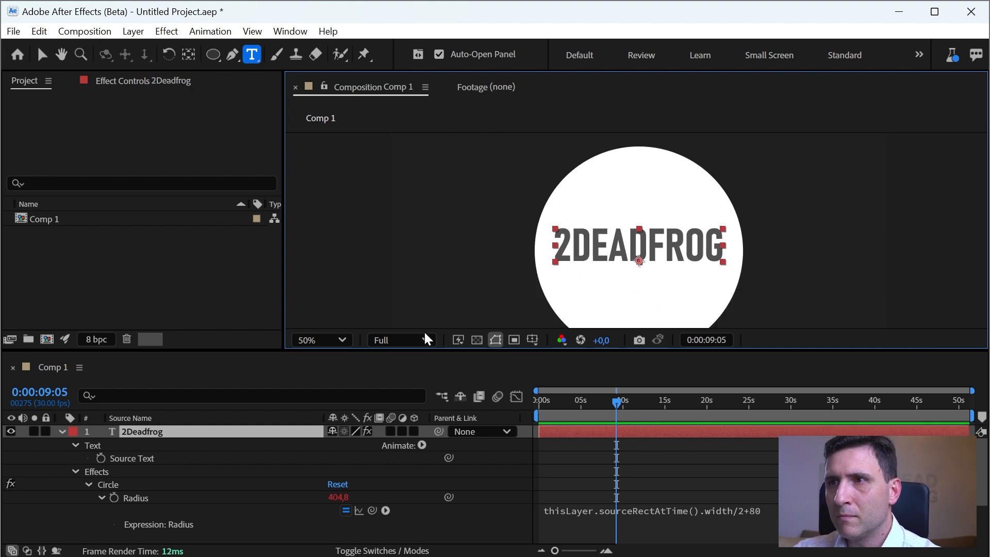
# Create a new composition with the default settings and add a text layer reading "Jack" near its centre
pyautogui.click(47, 339)
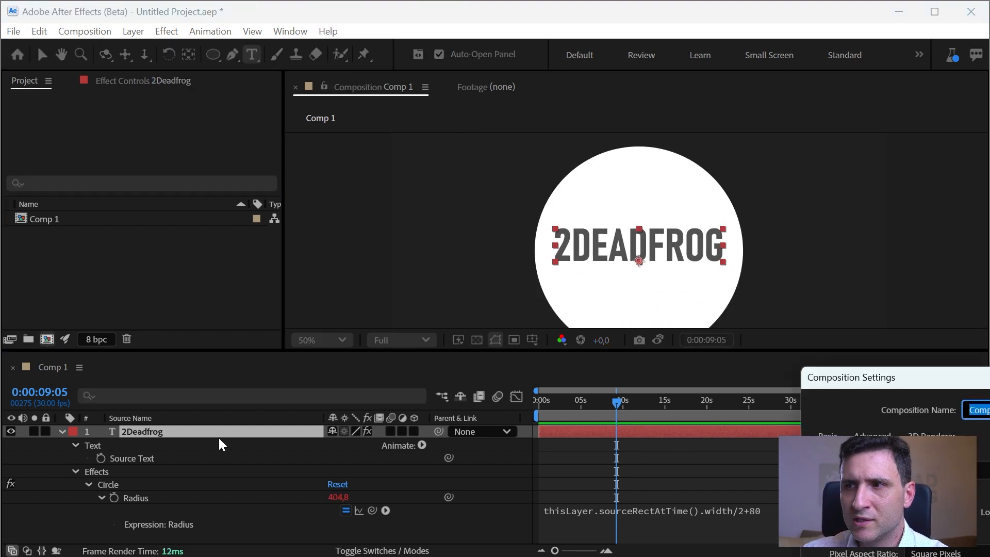
pyautogui.press('Return')
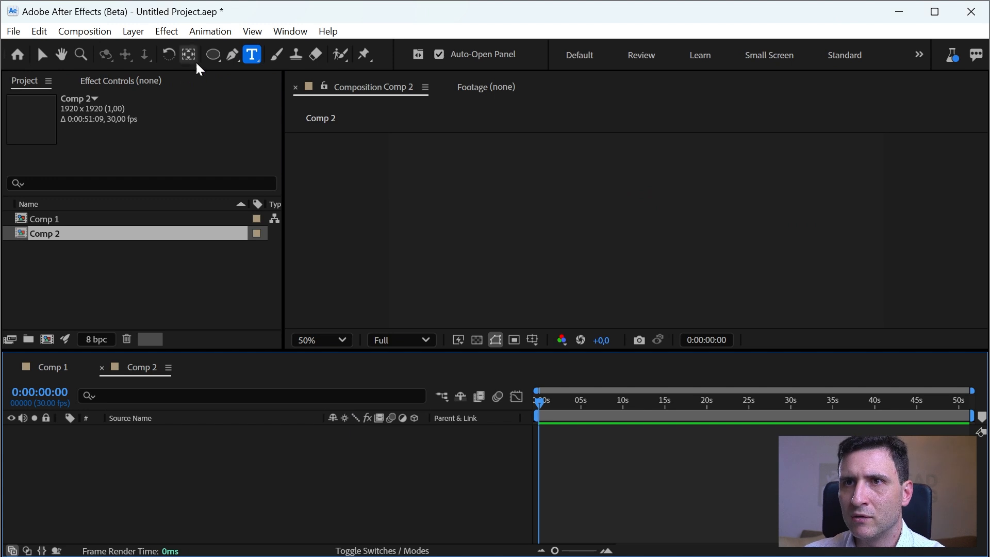
pyautogui.click(614, 253)
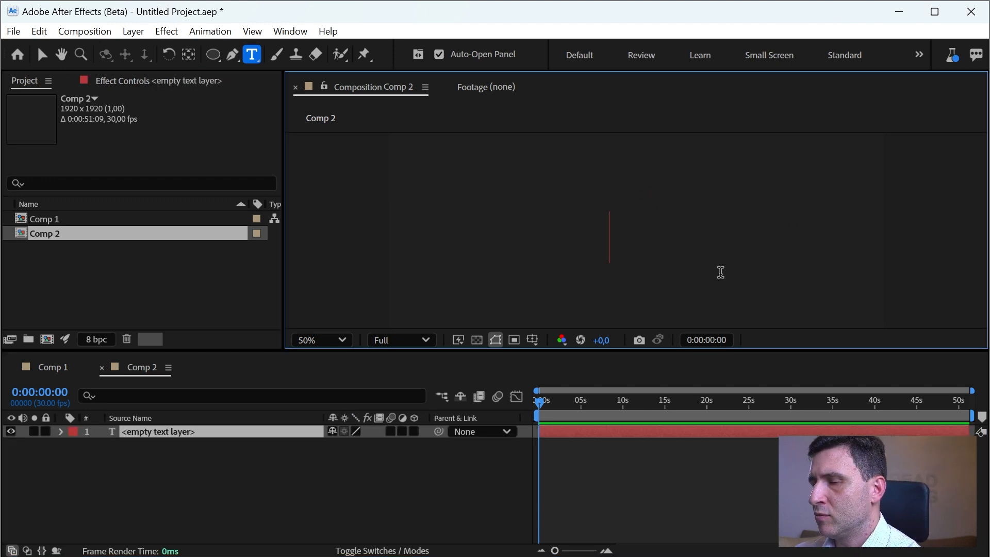
pyautogui.write('Jack')
pyautogui.click(216, 464)
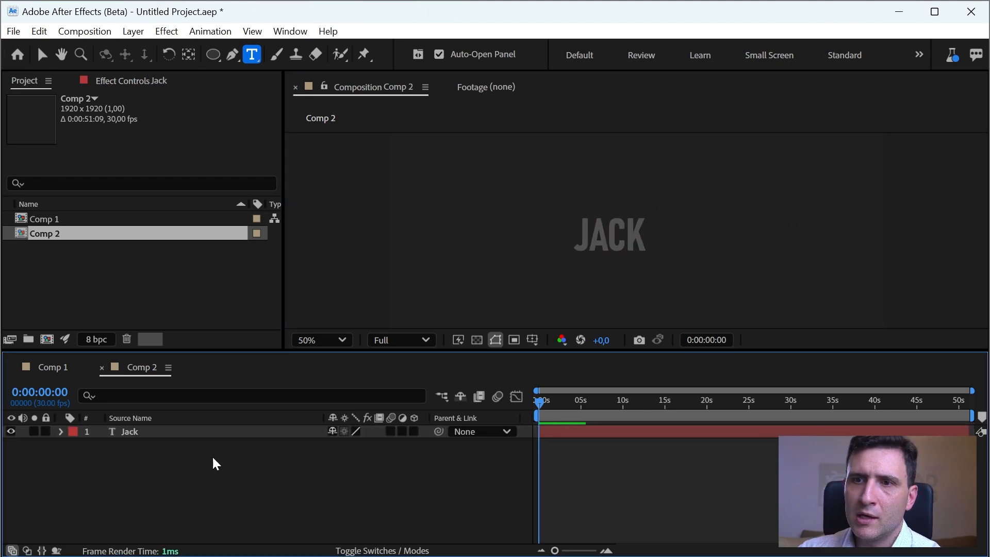
pyautogui.click(186, 435)
pyautogui.hotkey('ctrl', 'space')
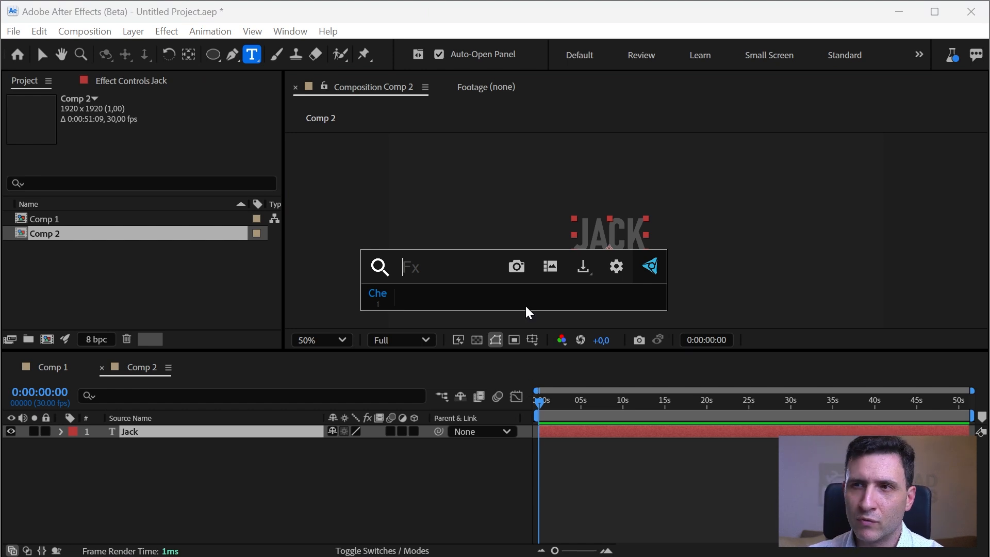
pyautogui.click(291, 32)
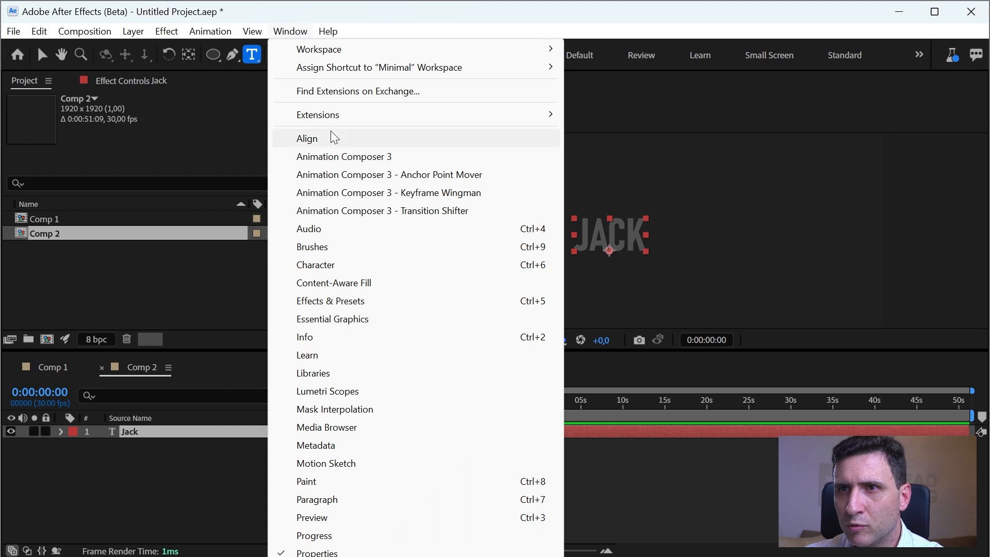
pyautogui.moveTo(328, 119)
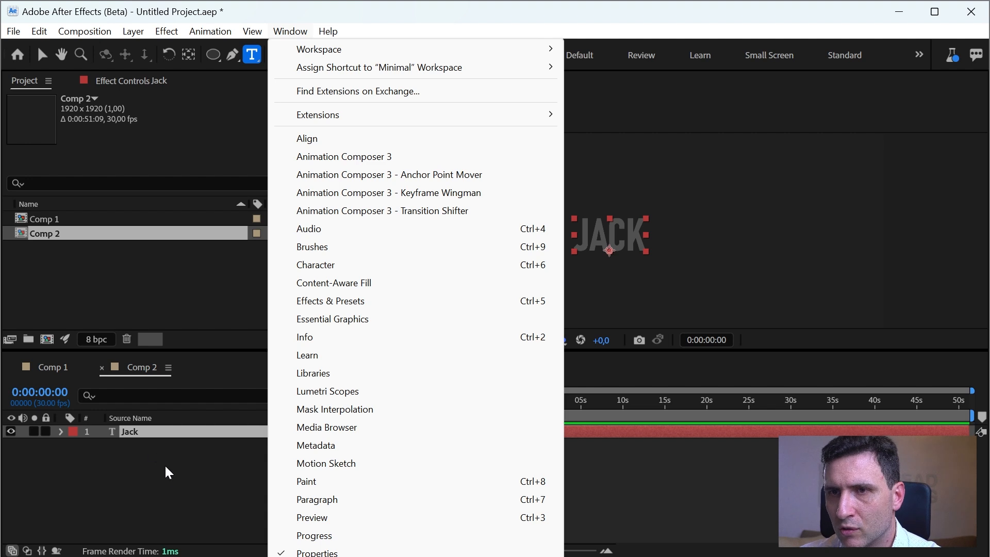
pyautogui.click(142, 447)
# Apply the Circle effect to the Jack text layer
pyautogui.click(133, 433)
pyautogui.hotkey('ctrl', 'space')
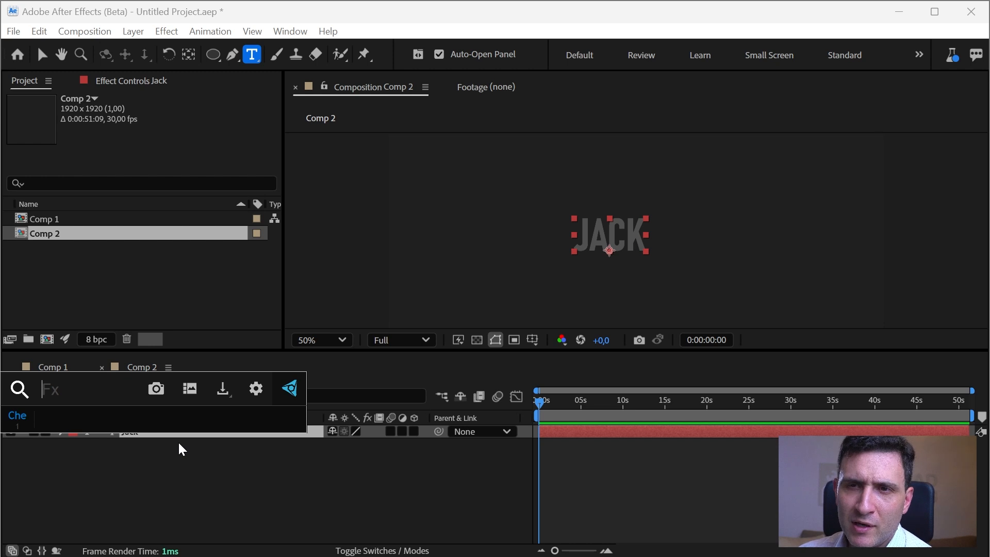
pyautogui.write('ci')
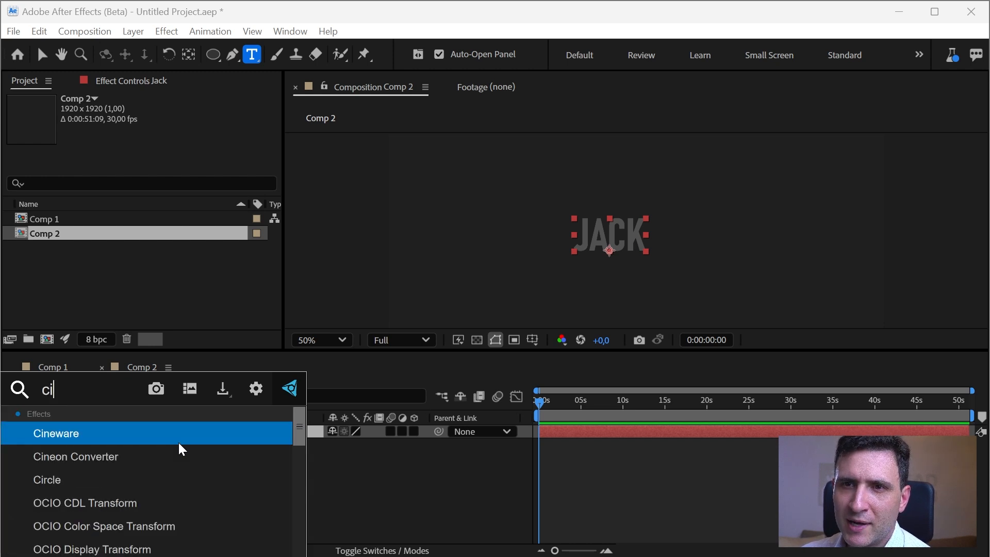
pyautogui.write('rclo')
pyautogui.press('BackSpace')
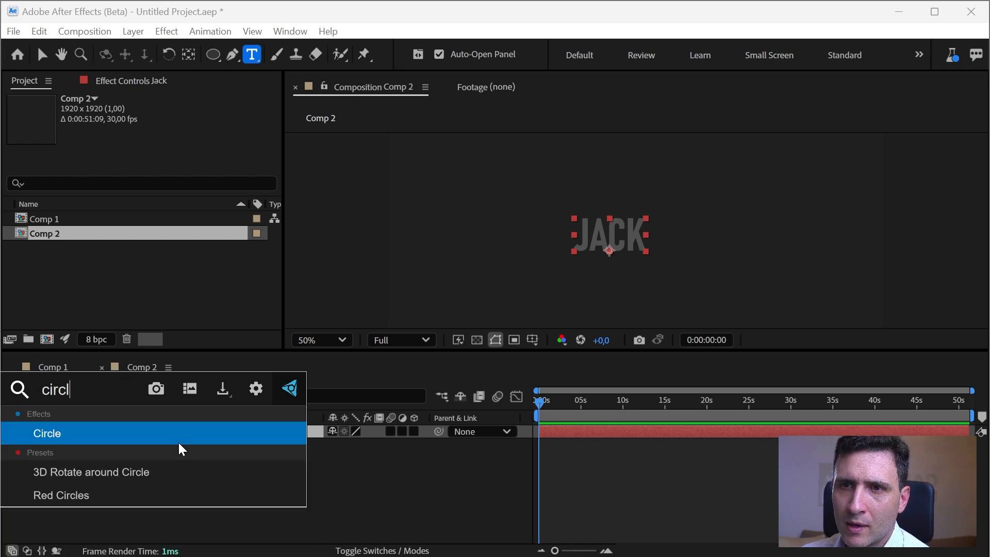
pyautogui.press('Return')
pyautogui.press('v')
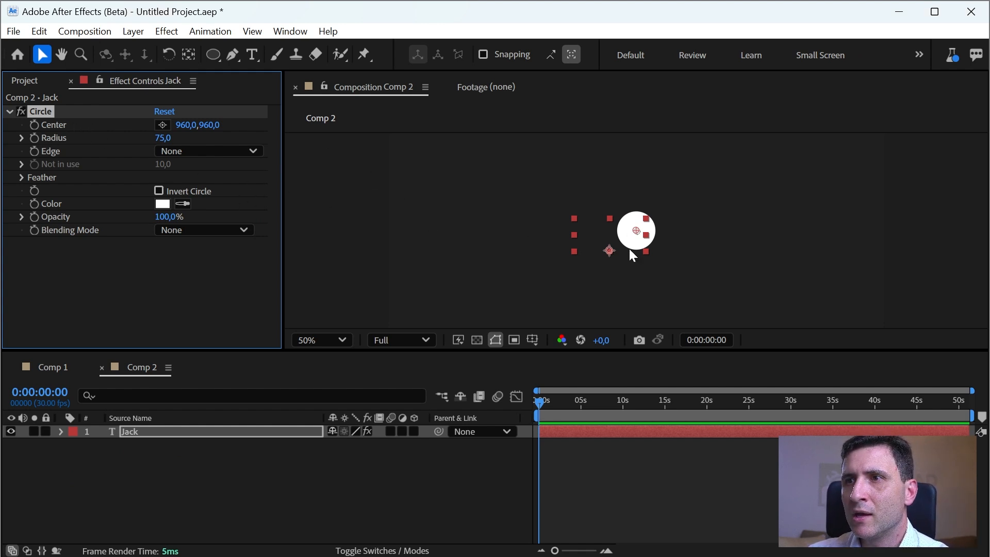
# Try enlarging the circle's radius to 229 and moving the Jack text away from the circle, undoing each change
pyautogui.moveTo(168, 138); pyautogui.dragTo(354, 219)
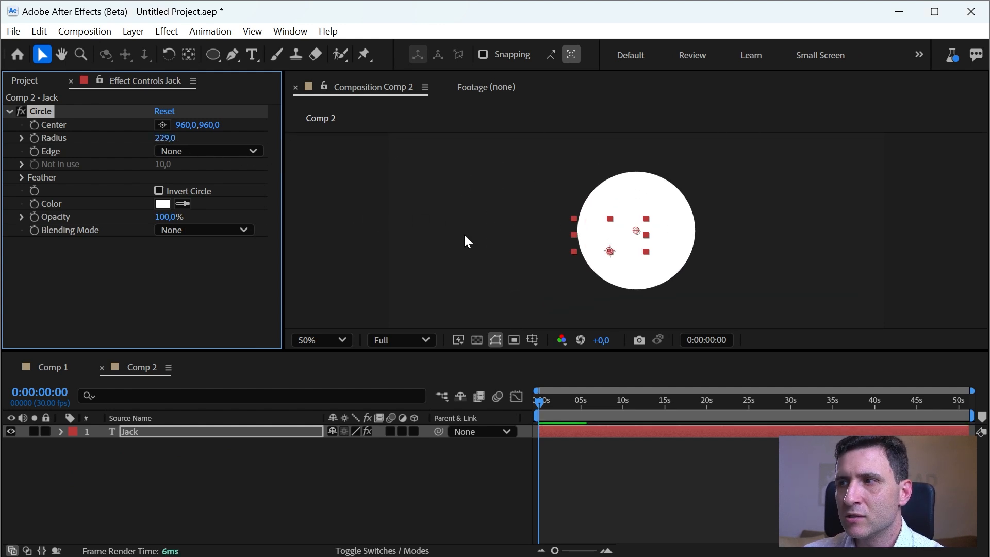
pyautogui.hotkey('ctrl', 'z')
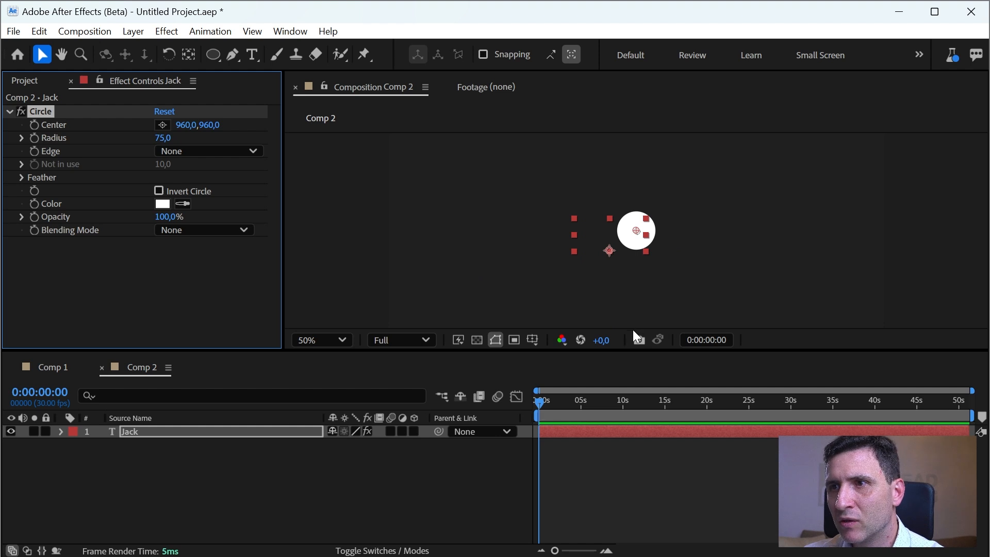
pyautogui.moveTo(650, 350); pyautogui.dragTo(679, 459)
pyautogui.scroll(-1, 629, 294)
pyautogui.moveTo(619, 295); pyautogui.dragTo(638, 260)
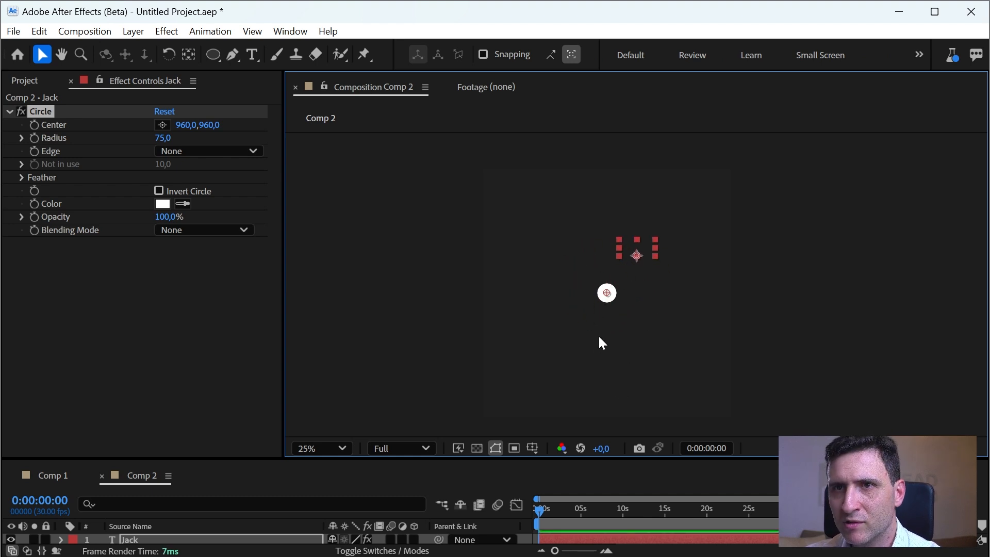
pyautogui.hotkey('ctrl', 'z')
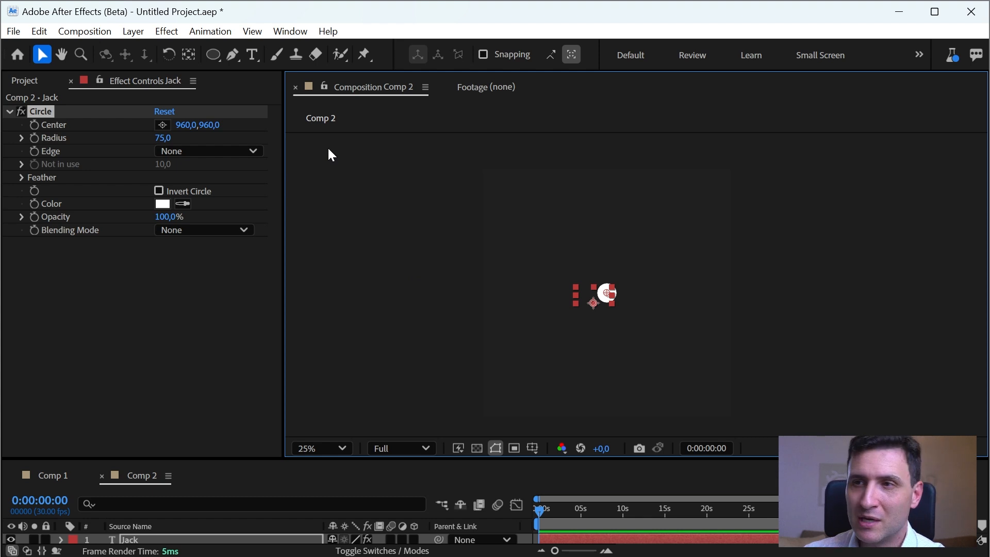
# Add the CC Composite effect to the Jack layer below the Circle effect
pyautogui.hotkey('ctrl', 'space')
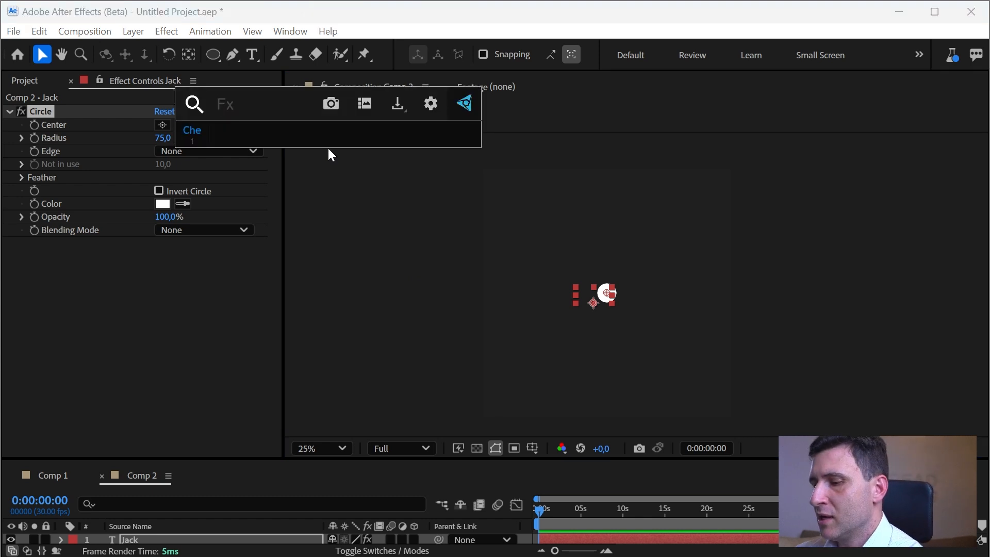
pyautogui.write('cc compo')
pyautogui.press('Return')
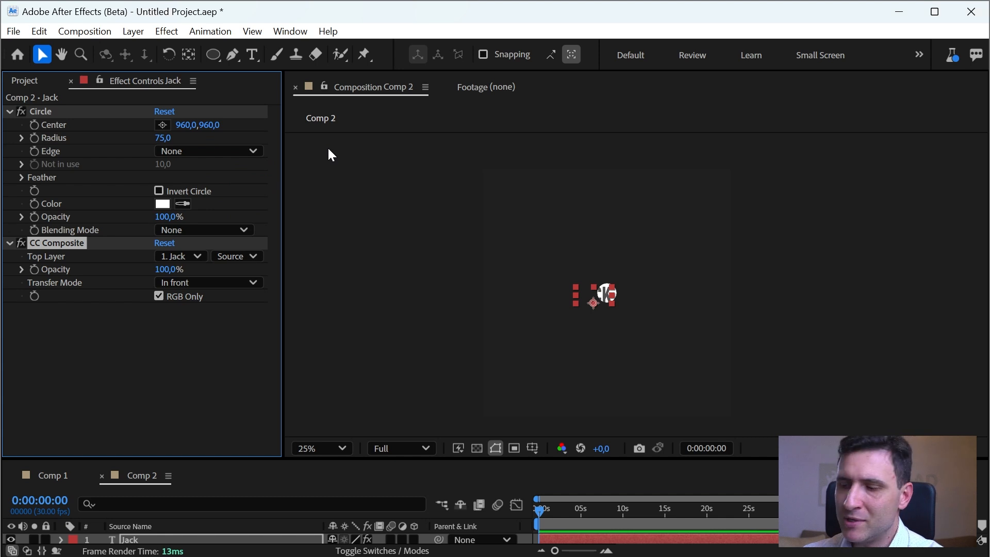
# Turn off RGB Only in the CC Composite effect
pyautogui.press('.')
pyautogui.press('.')
pyautogui.press('.')
pyautogui.press('space')
pyautogui.moveTo(511, 304); pyautogui.dragTo(549, 277)
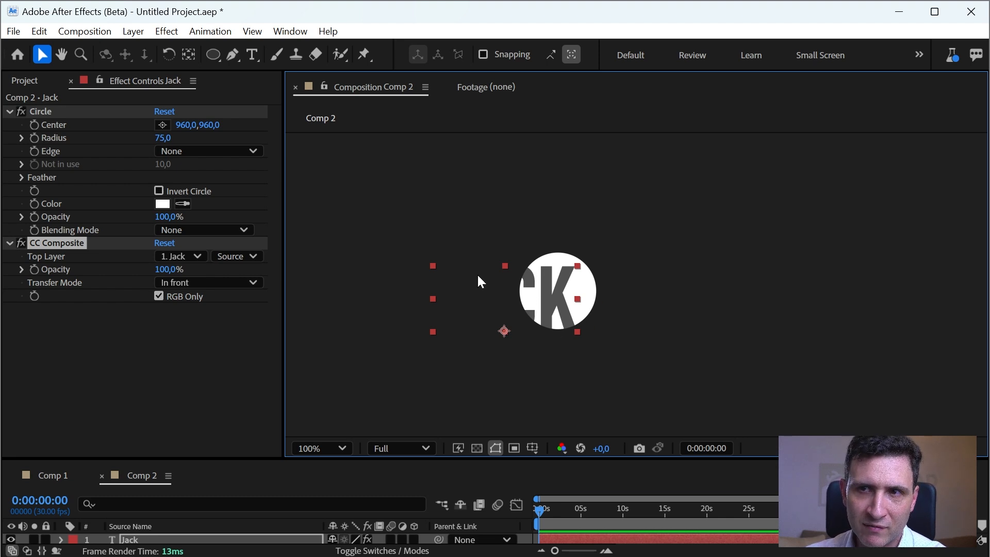
pyautogui.click(157, 296)
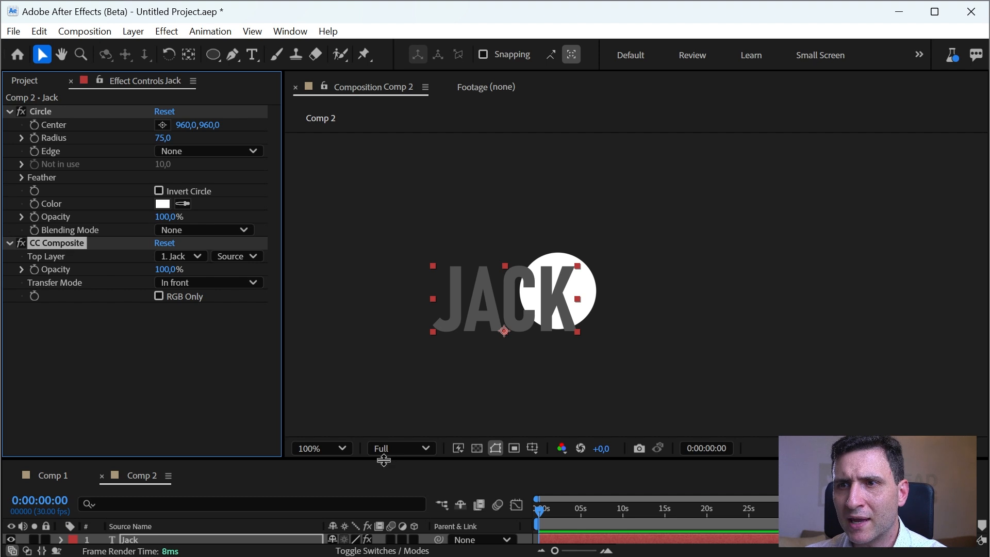
# Reveal the Jack layer's modified properties in the timeline and reset its Transform
pyautogui.moveTo(382, 460); pyautogui.dragTo(380, 377)
pyautogui.click(159, 480)
pyautogui.click(150, 467)
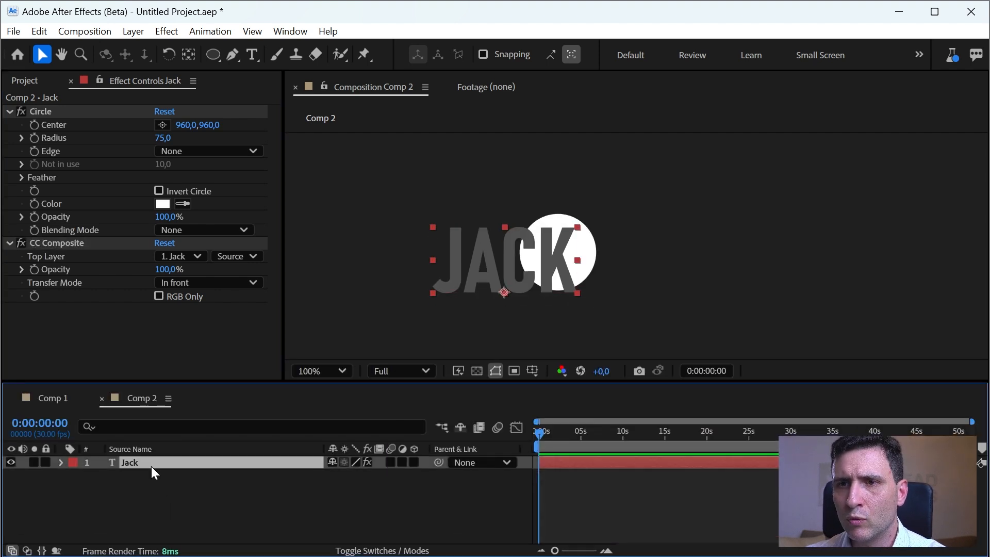
pyautogui.press('u')
pyautogui.press('u')
pyautogui.scroll(-2, 222, 511)
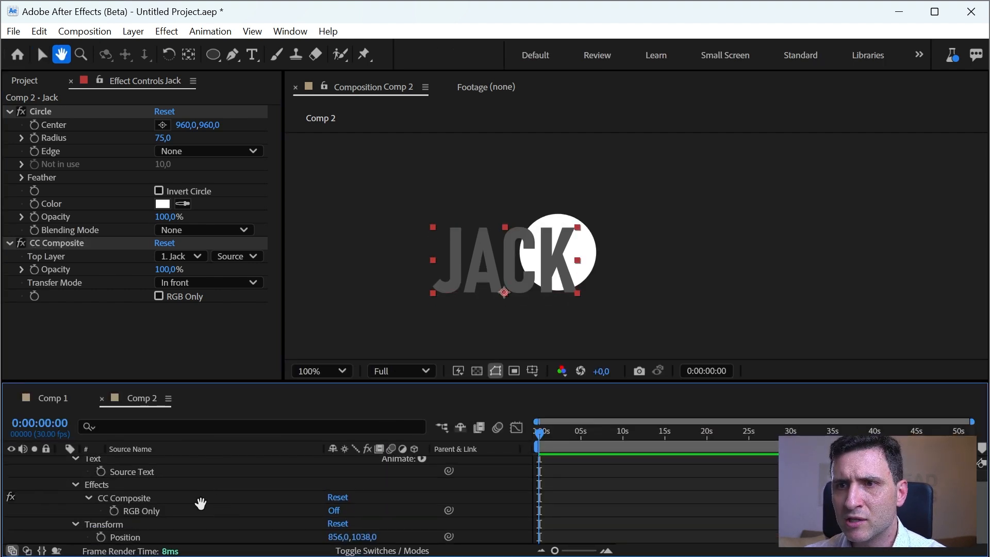
pyautogui.click(108, 526)
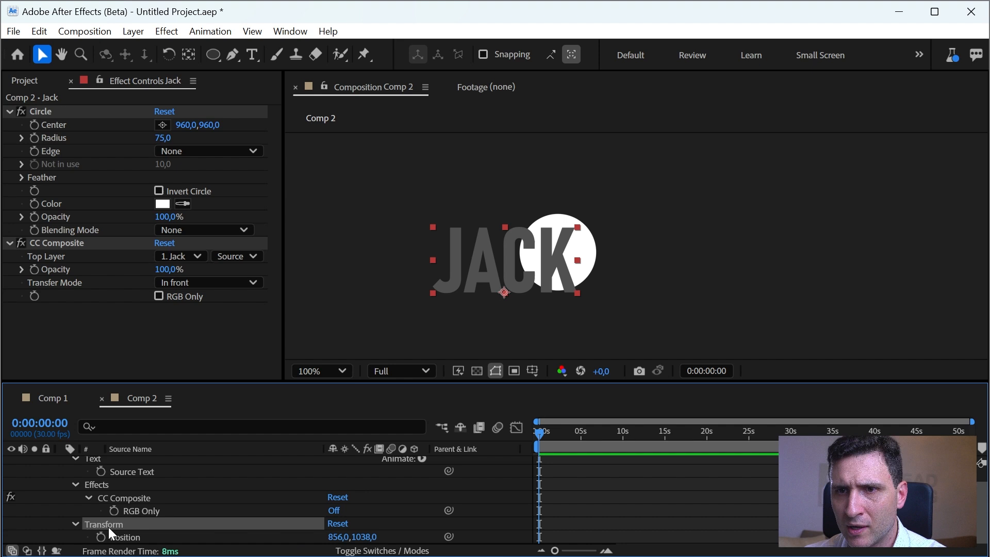
pyautogui.click(338, 524)
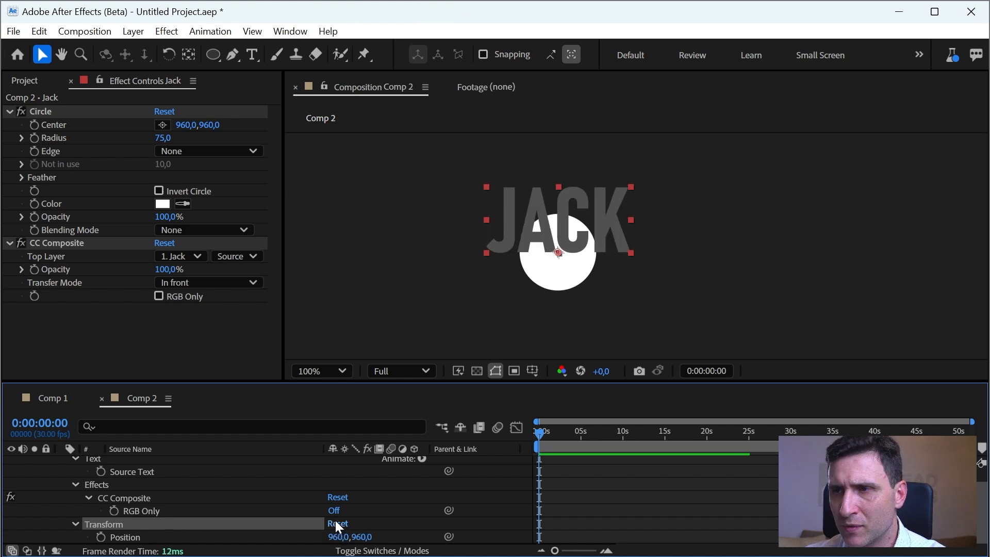
# Move the Jack text straight down to position 960, 1021, centring it vertically over the circle
pyautogui.press(',')
pyautogui.press(',')
pyautogui.press(',')
pyautogui.press(',')
pyautogui.press('space')
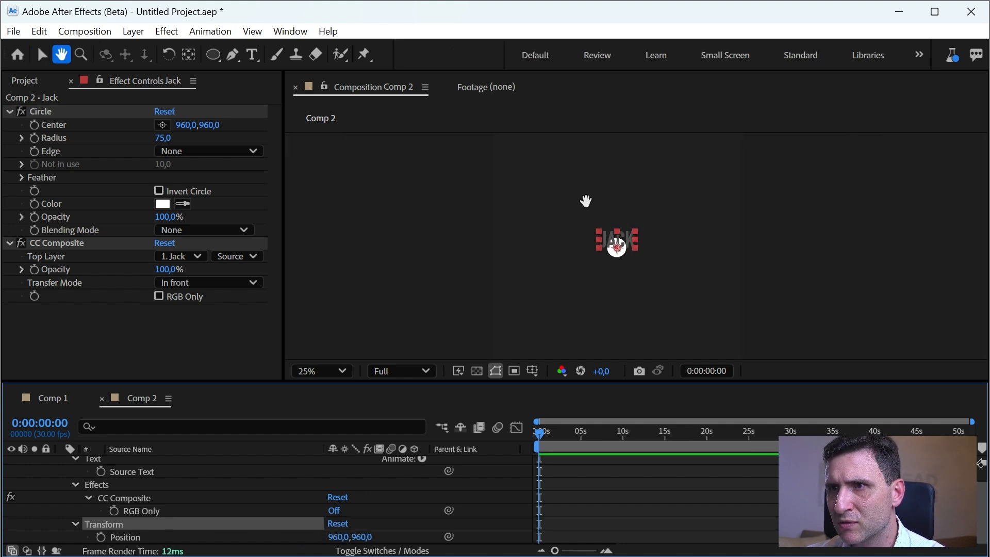
pyautogui.moveTo(586, 203); pyautogui.dragTo(575, 272)
pyautogui.press('.')
pyautogui.press('.')
pyautogui.press('.')
pyautogui.press('.')
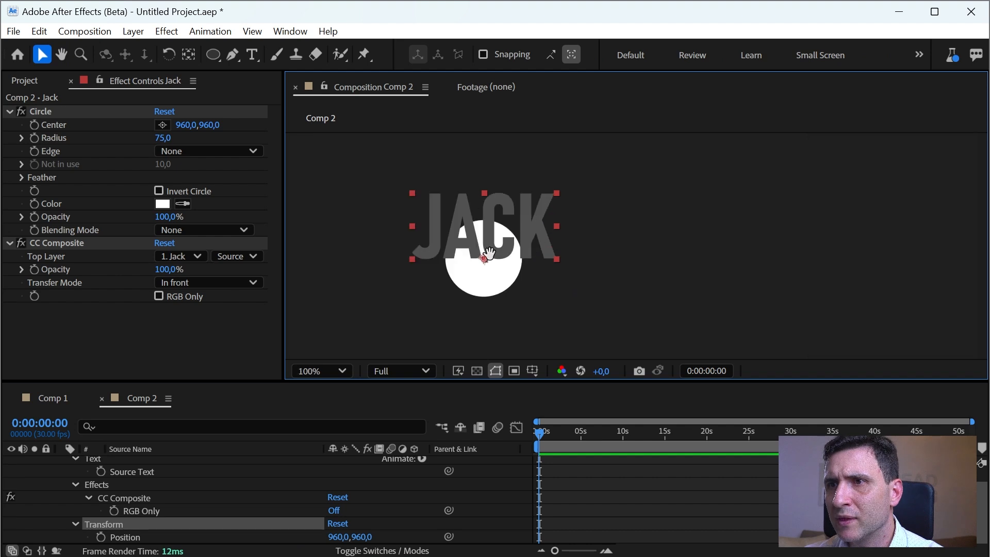
pyautogui.moveTo(510, 226); pyautogui.dragTo(508, 258)
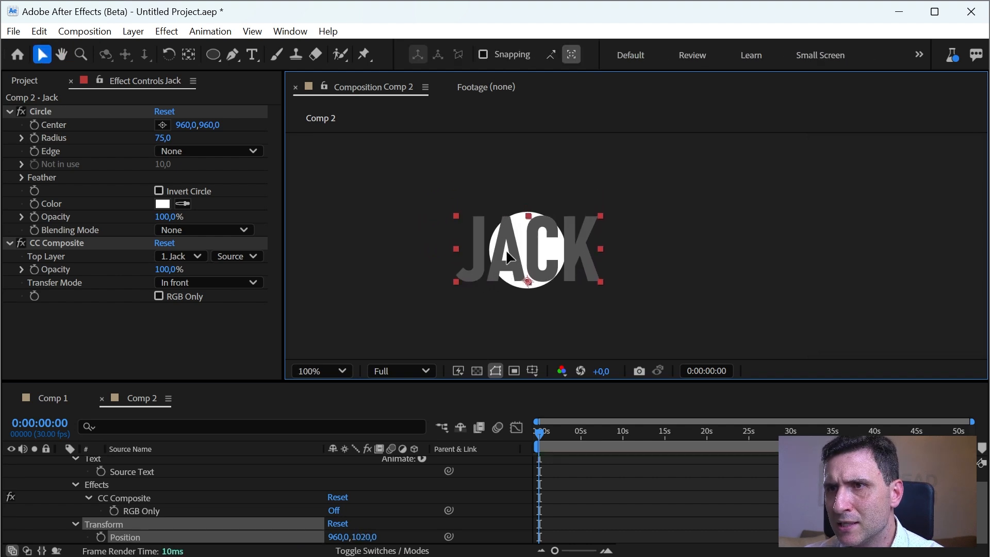
pyautogui.press('Up')
pyautogui.press('Up')
pyautogui.press('Up')
pyautogui.press('Up')
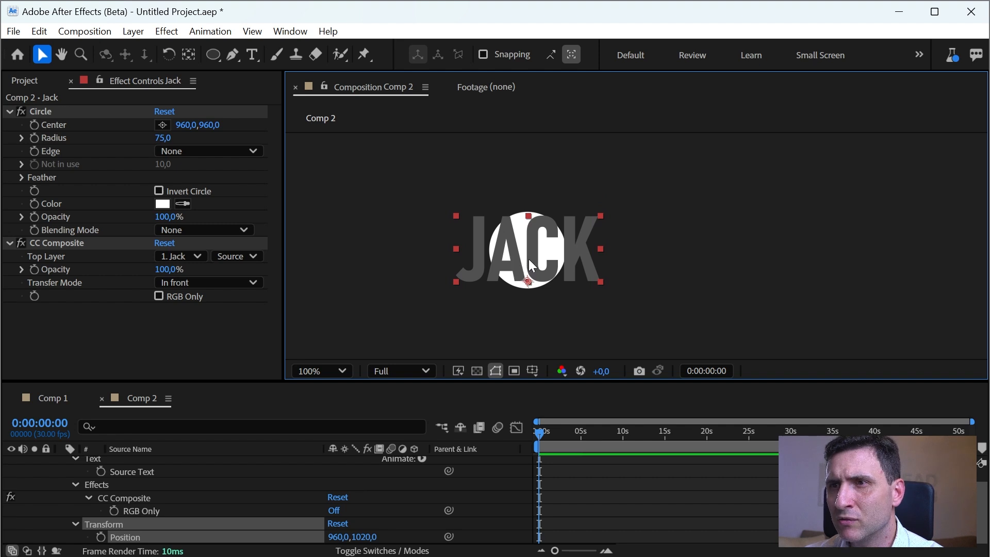
pyautogui.press('Down')
pyautogui.scroll(-4, 650, 289)
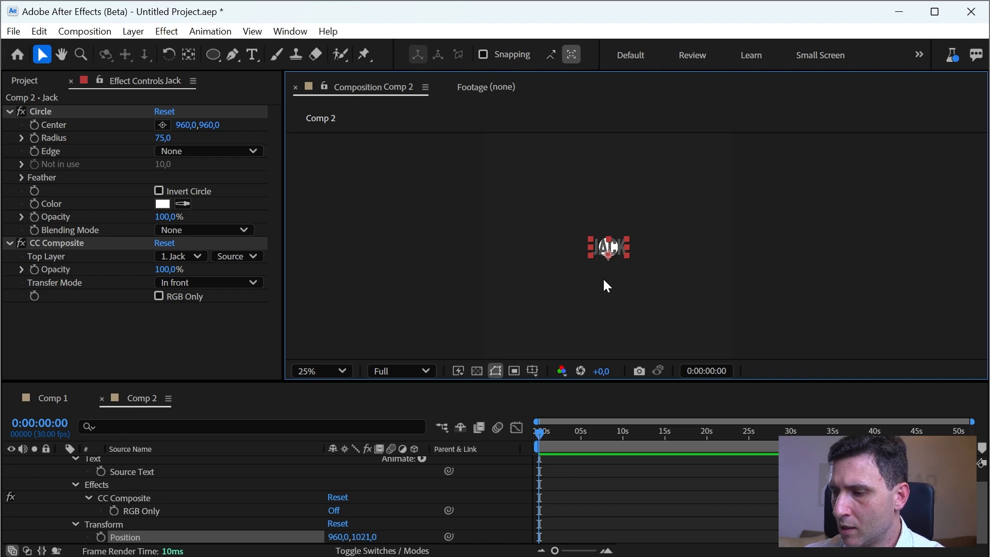
# Collapse the Jack layer's expanded properties in the timeline, keeping the layer selected
pyautogui.press('.')
pyautogui.press('.')
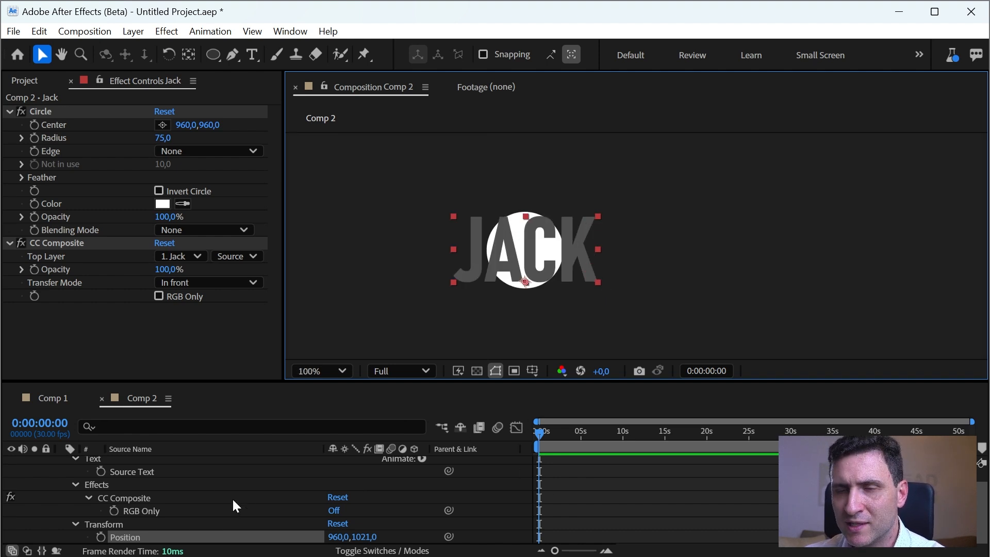
pyautogui.press('u')
pyautogui.click(165, 486)
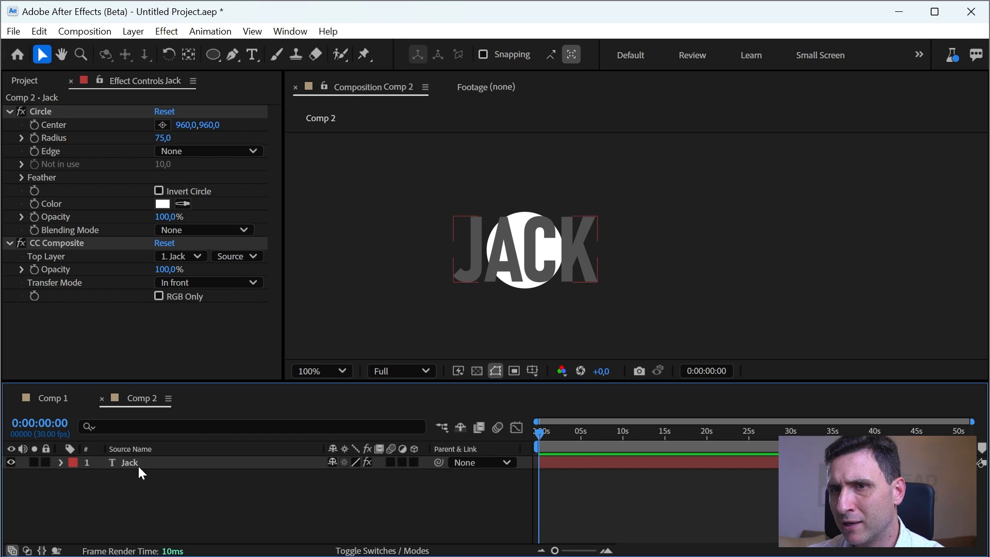
pyautogui.click(136, 462)
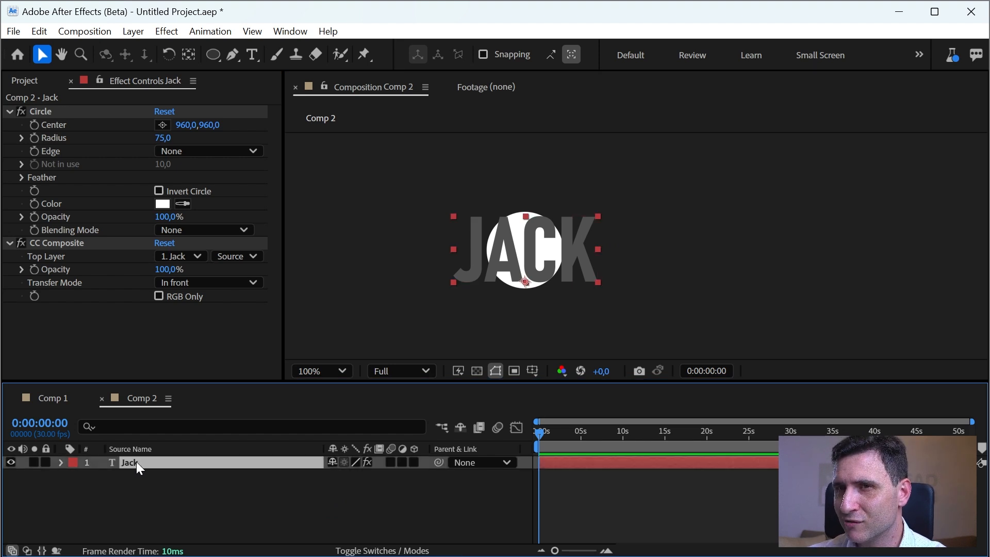
# Collapse the CC Composite effect's settings and enlarge the Circle effect's radius to 198
pyautogui.click(41, 243)
pyautogui.click(44, 112)
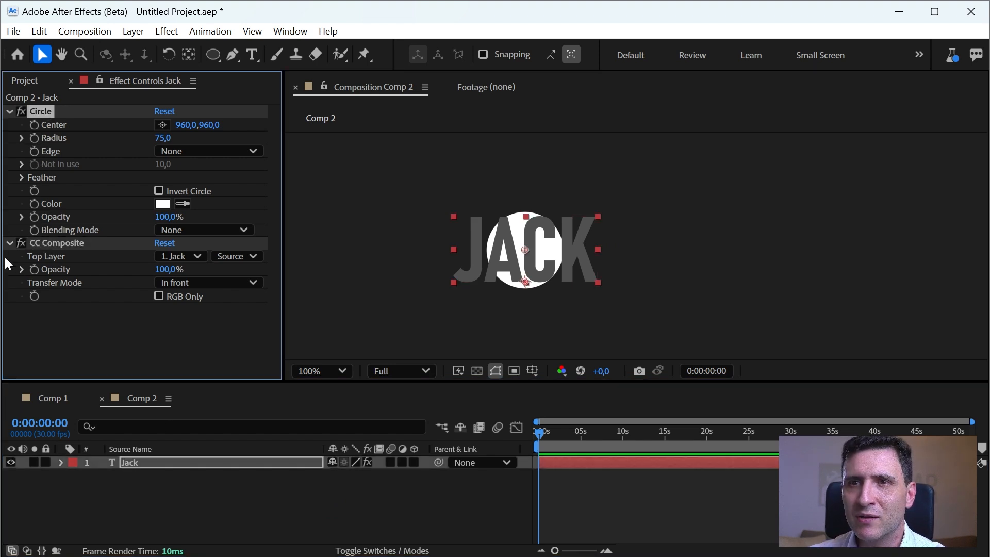
pyautogui.click(8, 243)
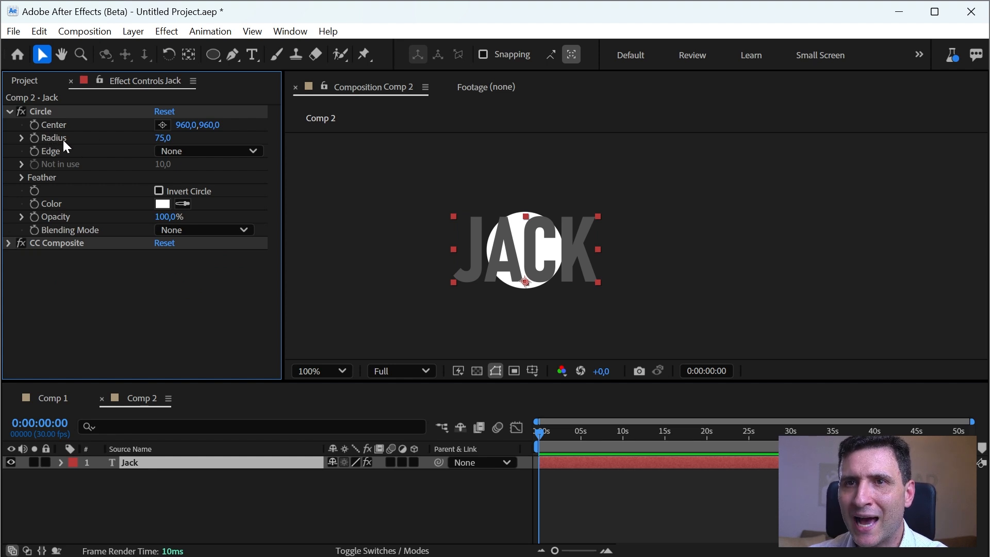
pyautogui.moveTo(162, 137); pyautogui.dragTo(274, 166)
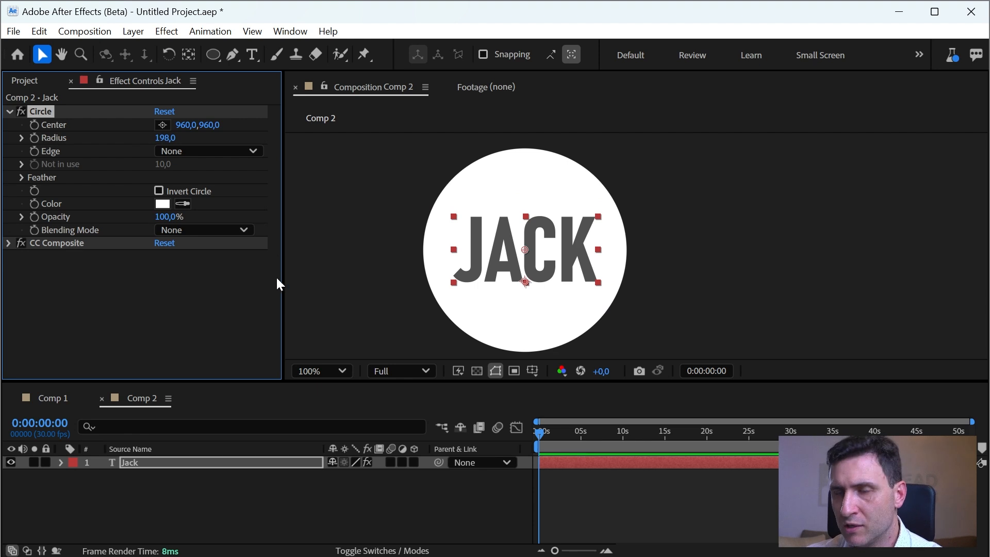
# Add an expression to the Circle effect's Radius that sets it to a constant 300
pyautogui.keyDown('alt'); pyautogui.click(33, 138); pyautogui.keyUp('alt')
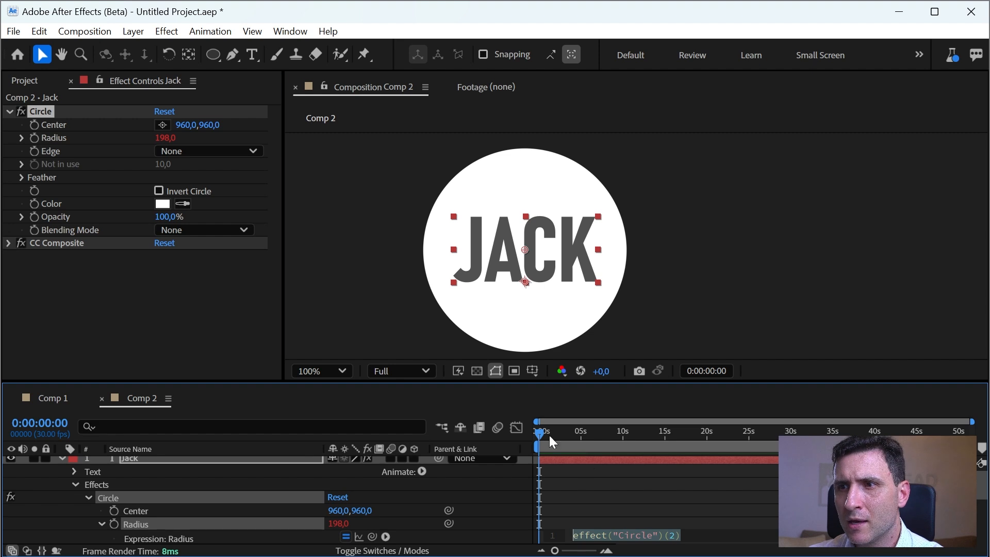
pyautogui.moveTo(982, 486); pyautogui.dragTo(982, 495)
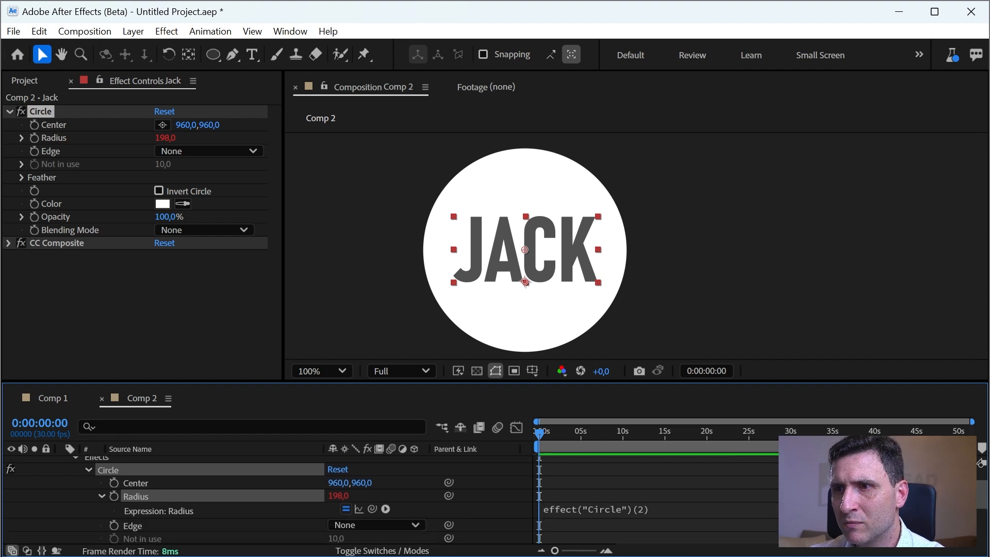
pyautogui.click(678, 511)
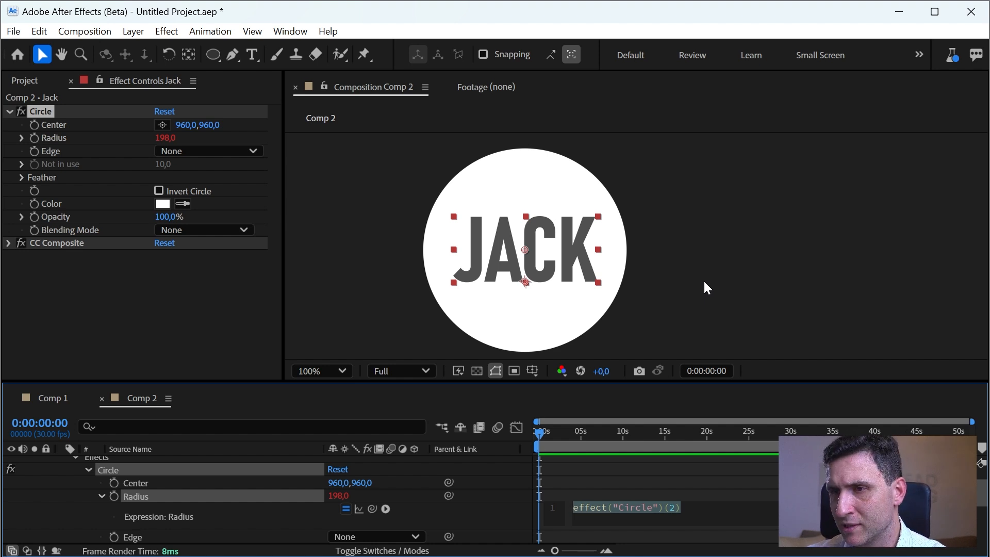
pyautogui.write('300')
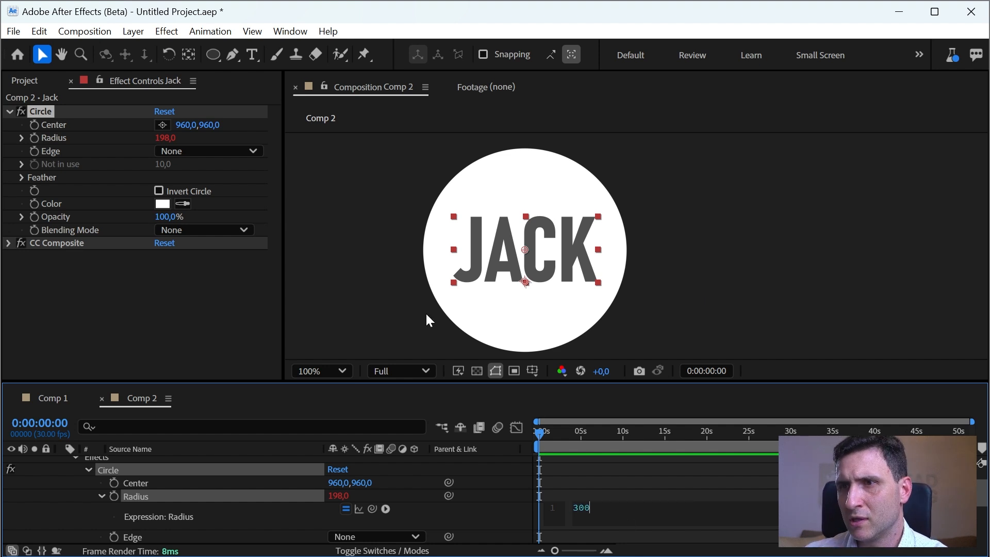
pyautogui.click(580, 486)
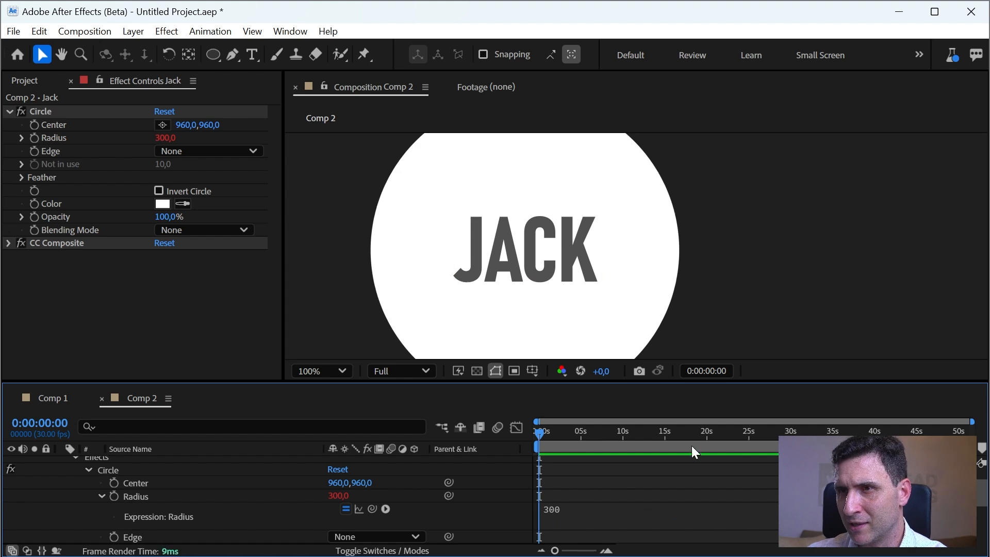
# Clear the constant 300 from the Radius expression, removing the expression
pyautogui.click(574, 510)
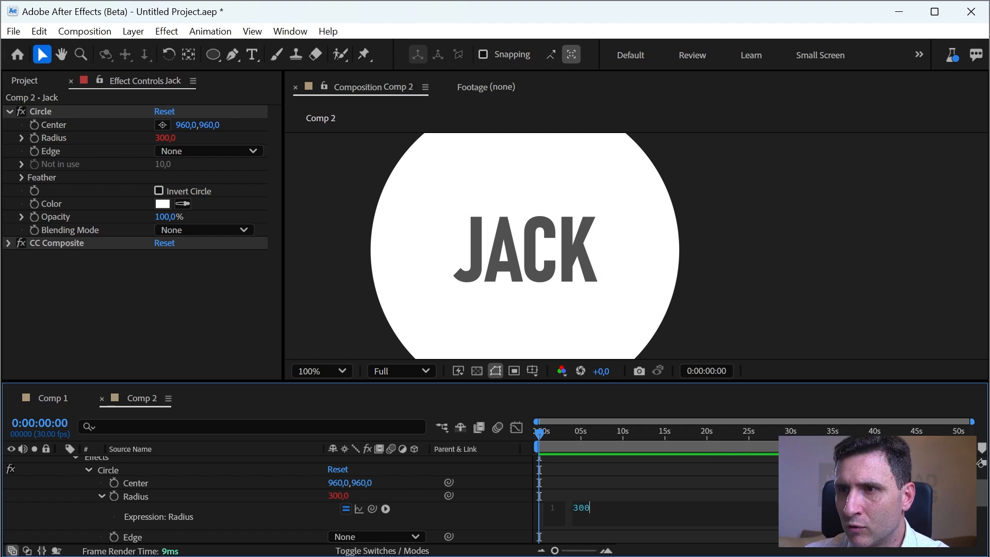
pyautogui.click(581, 489)
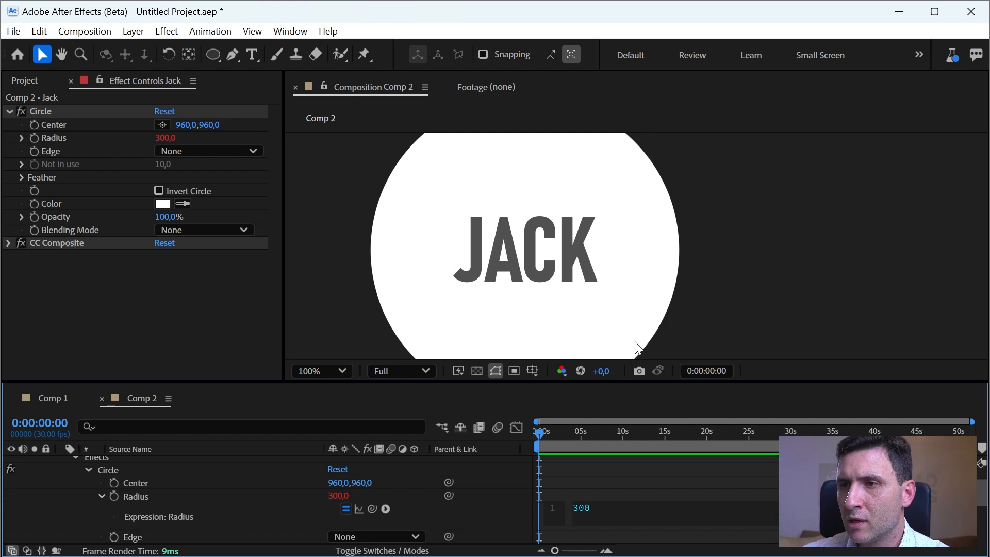
pyautogui.click(542, 526)
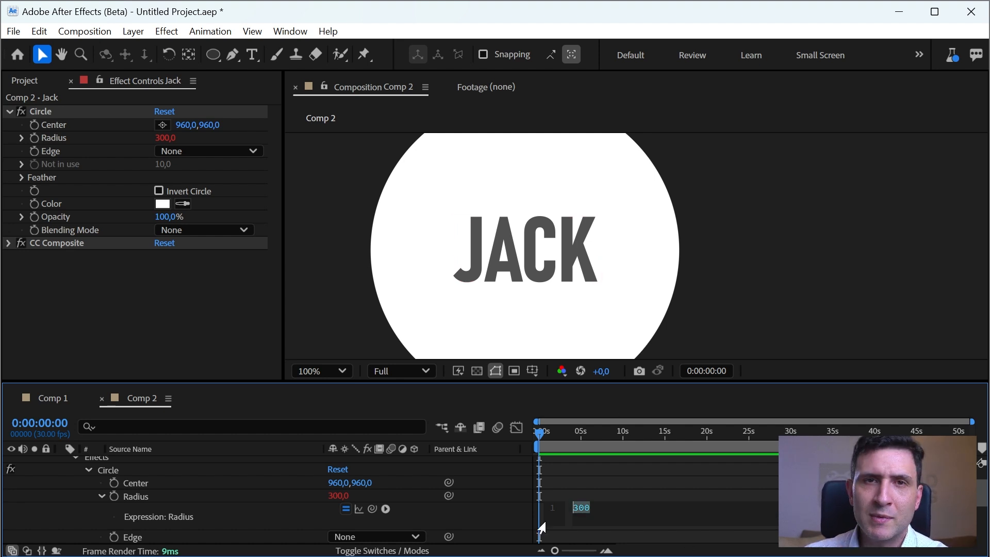
pyautogui.press('BackSpace')
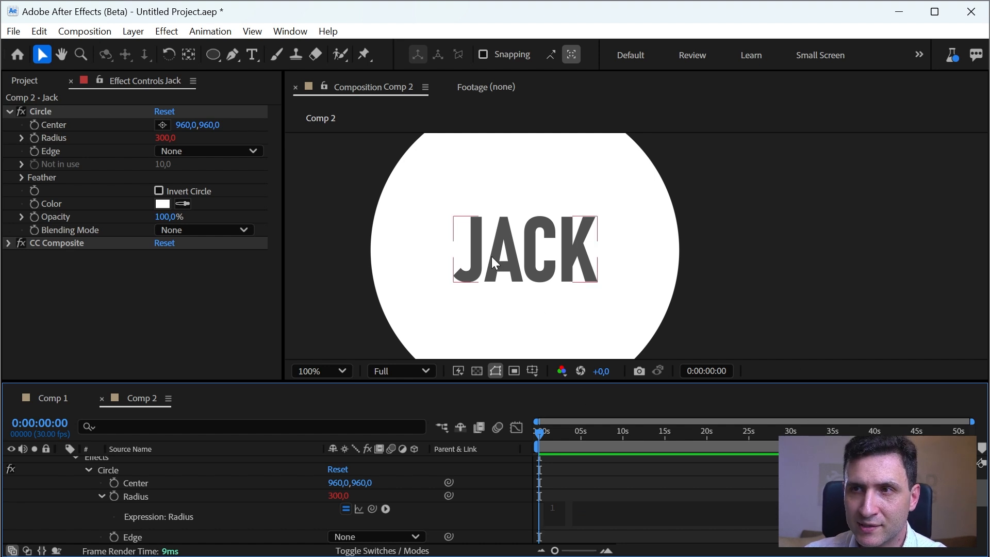
pyautogui.moveTo(982, 489)
pyautogui.mouseDown()
pyautogui.moveTo(982, 481)
pyautogui.moveTo(982, 511)
pyautogui.moveTo(982, 484)
pyautogui.moveTo(982, 493)
pyautogui.mouseUp()
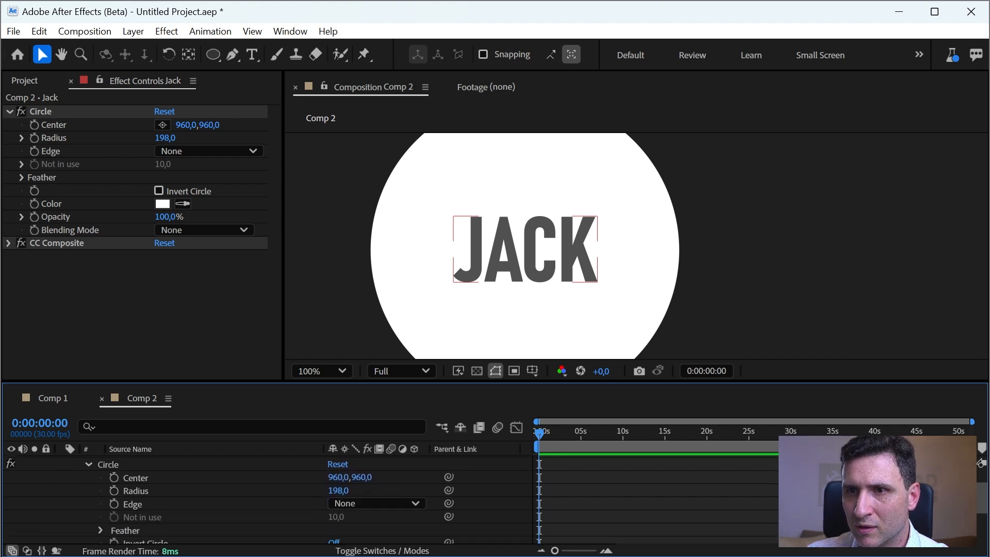
# Add the expression thisLayer.sourceRectAtTime().width to the Circle effect's Radius
pyautogui.keyDown('alt'); pyautogui.click(111, 489); pyautogui.keyUp('alt')
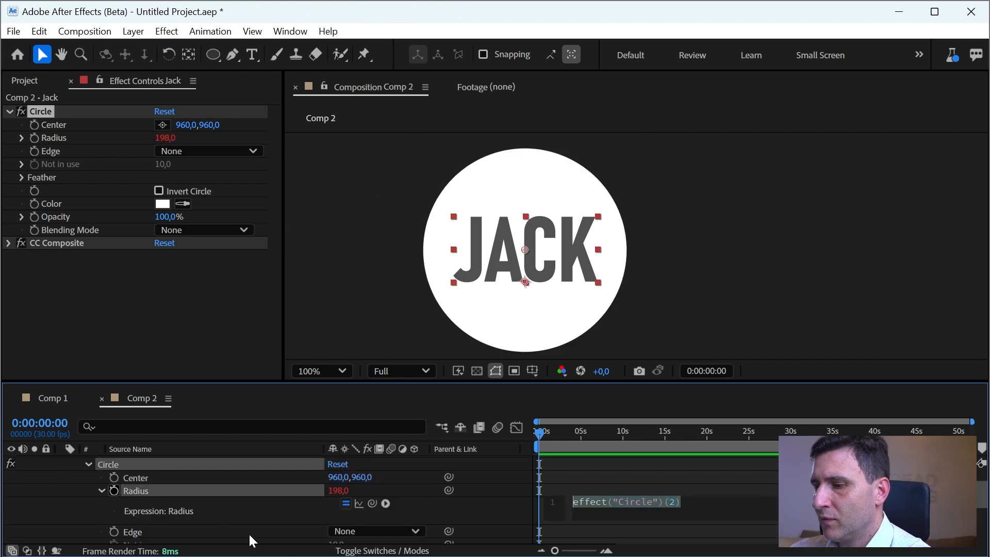
pyautogui.write('thisLa')
pyautogui.press('Return')
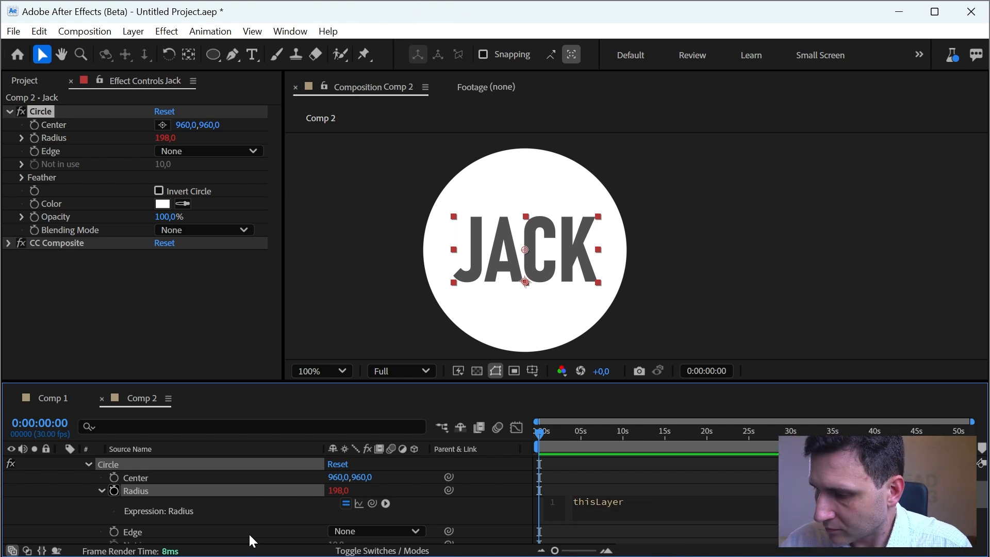
pyautogui.write('.')
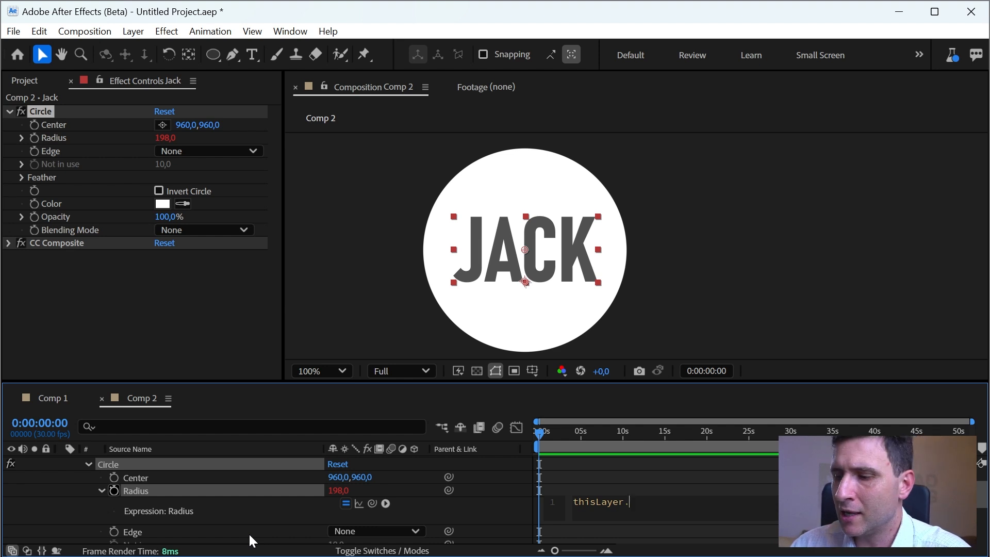
pyautogui.write('sour')
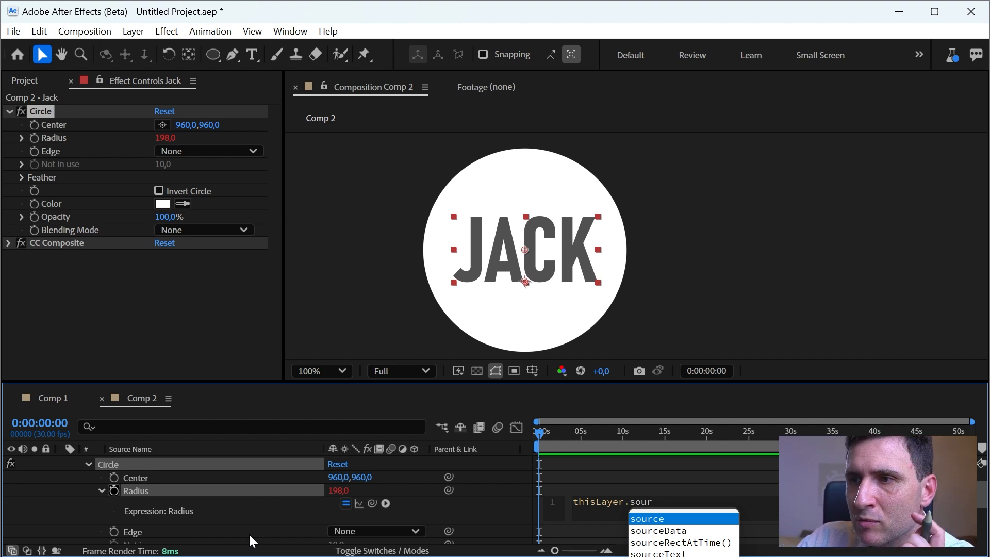
pyautogui.press('Down')
pyautogui.press('Down')
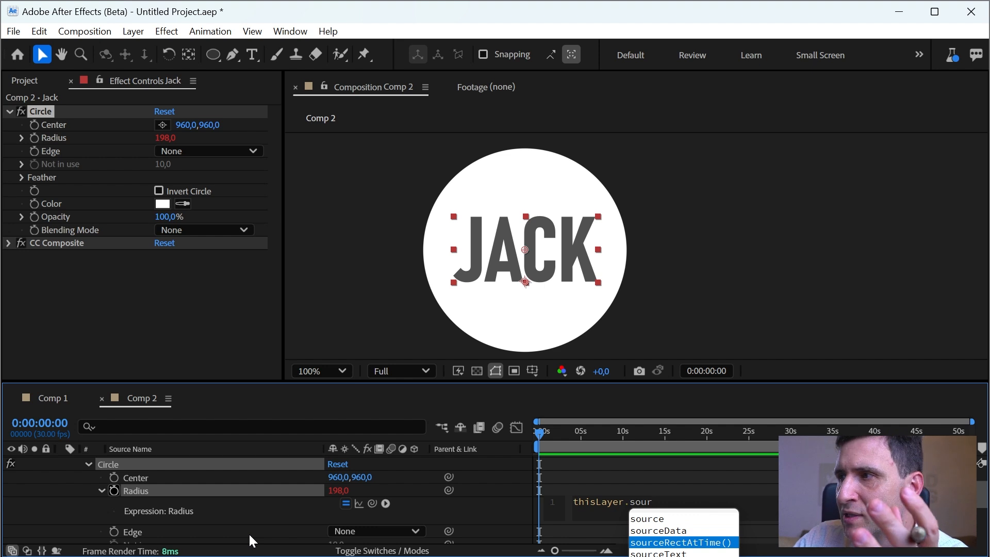
pyautogui.press('Return')
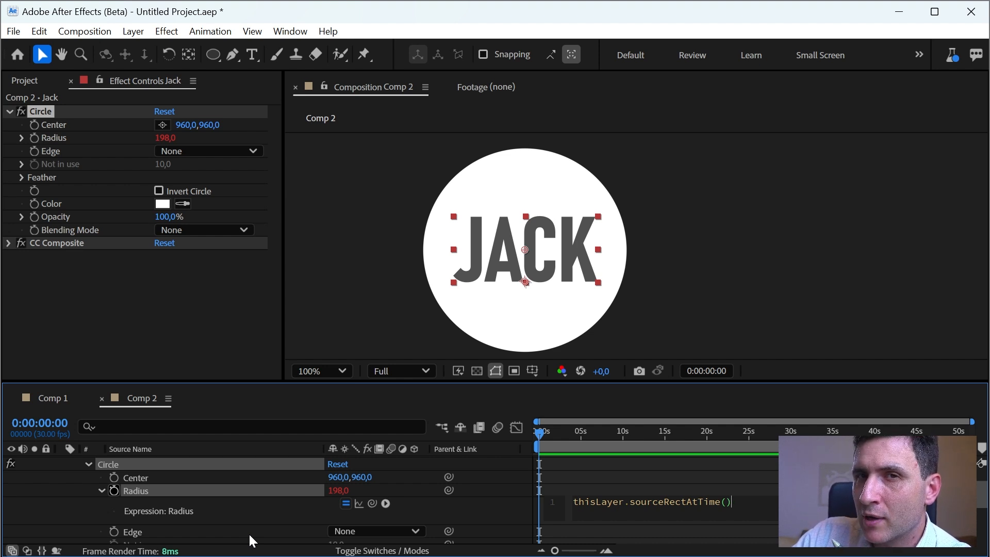
pyautogui.write('wid')
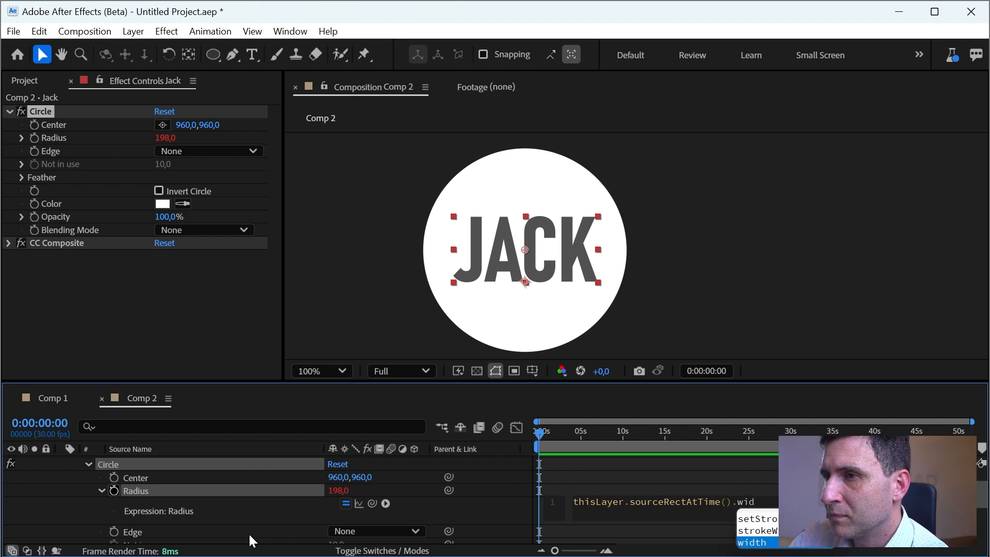
pyautogui.press('Return')
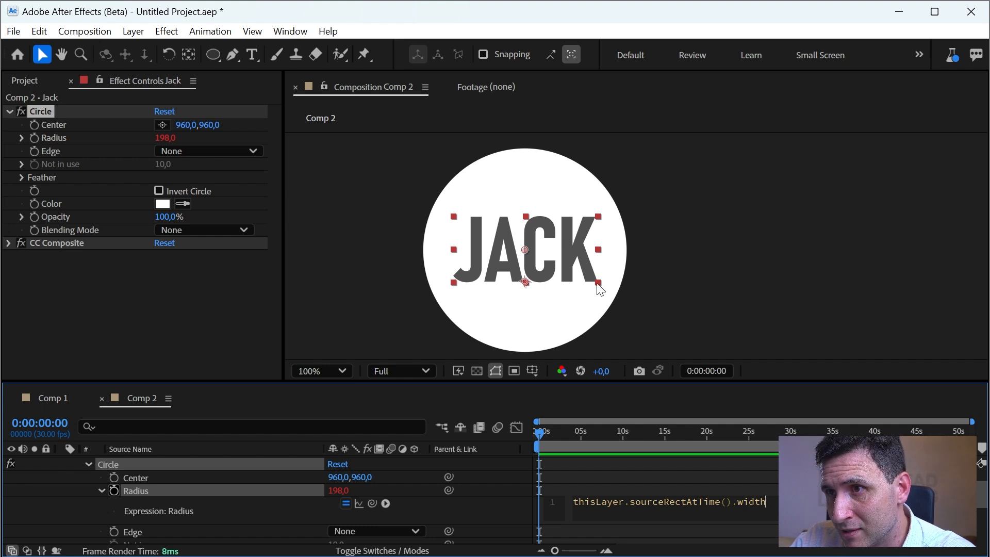
pyautogui.click(678, 481)
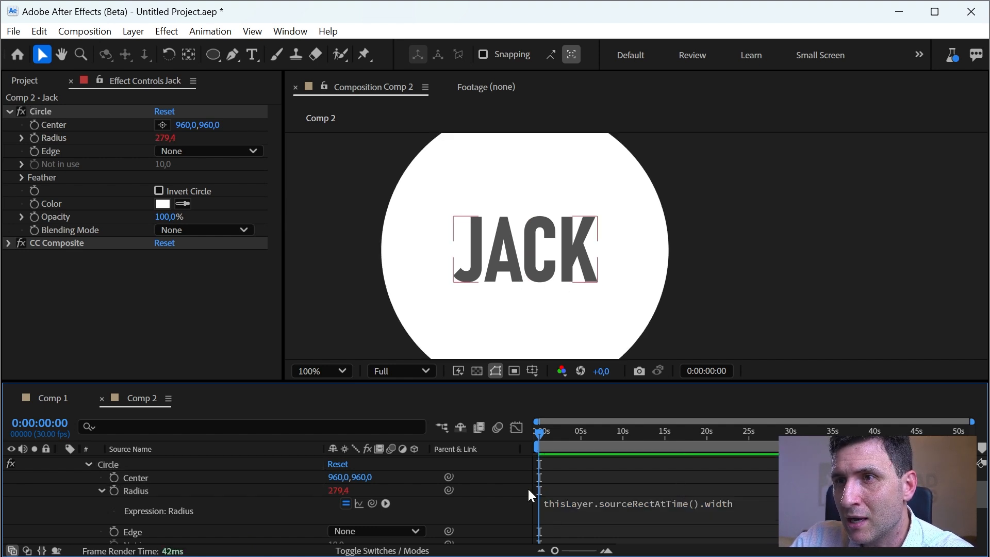
# Replace the text layer's content with "jackson" to test how the circle follows the text width
pyautogui.scroll(3, 175, 480)
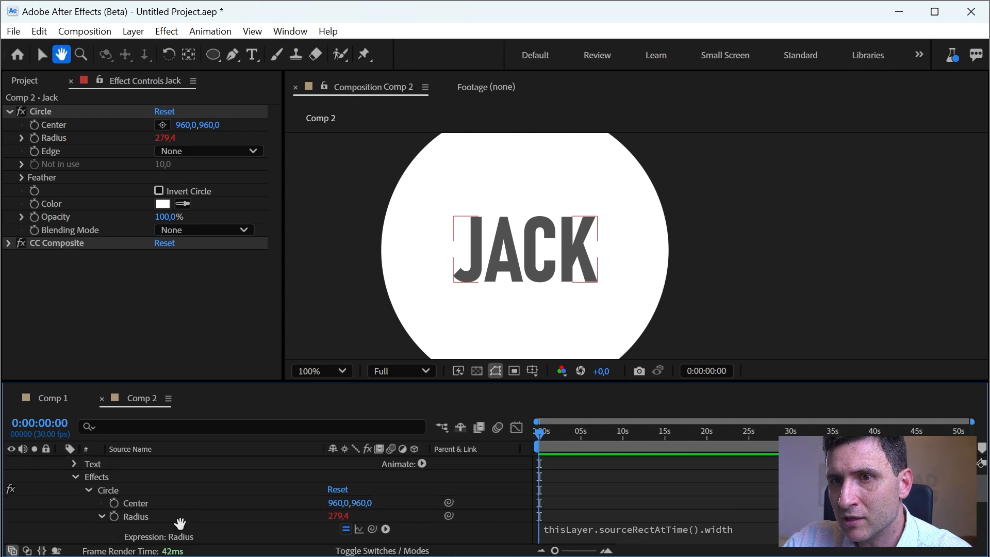
pyautogui.doubleClick(128, 462)
pyautogui.write('j')
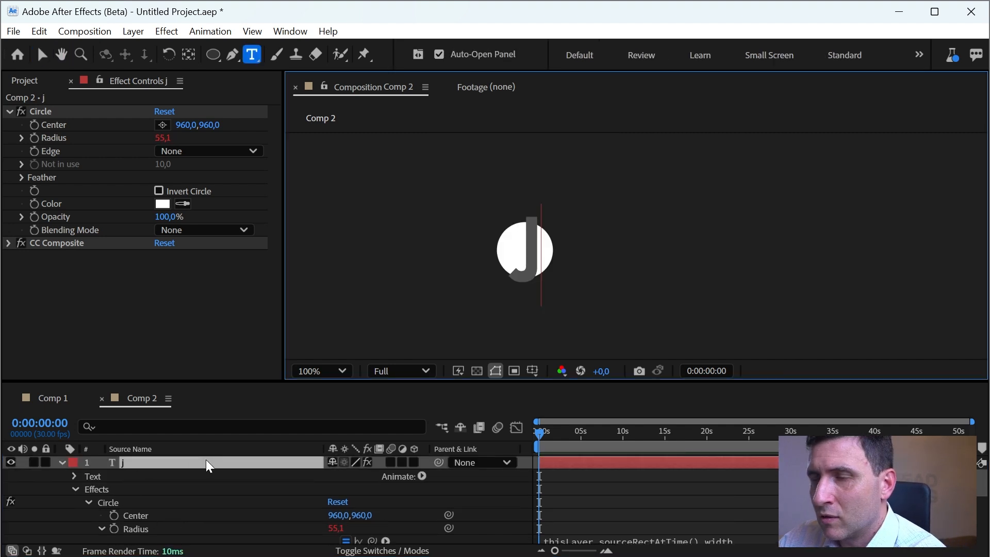
pyautogui.write('ackson')
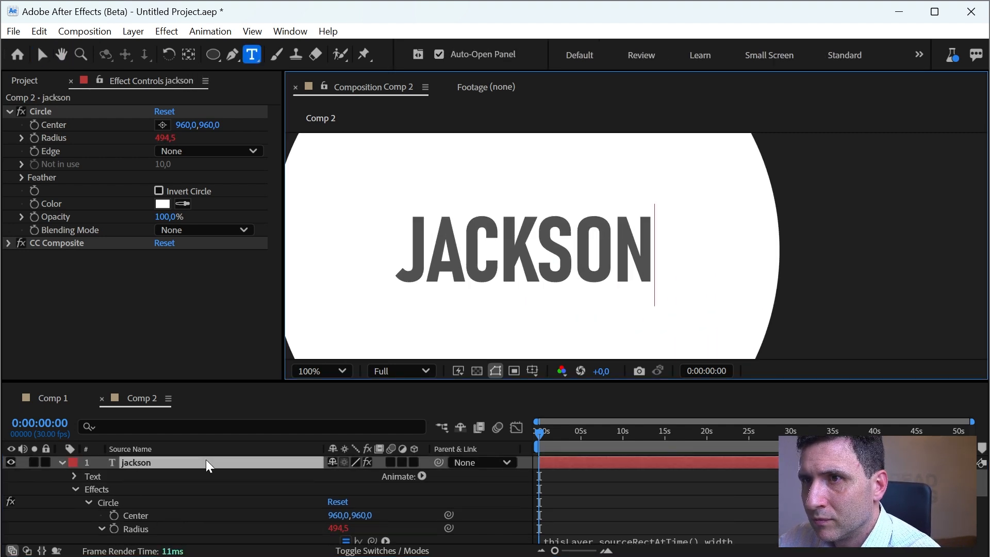
# Shorten the layer's text to "jack" and finish the text editing
pyautogui.press('BackSpace')
pyautogui.press('BackSpace')
pyautogui.press('BackSpace')
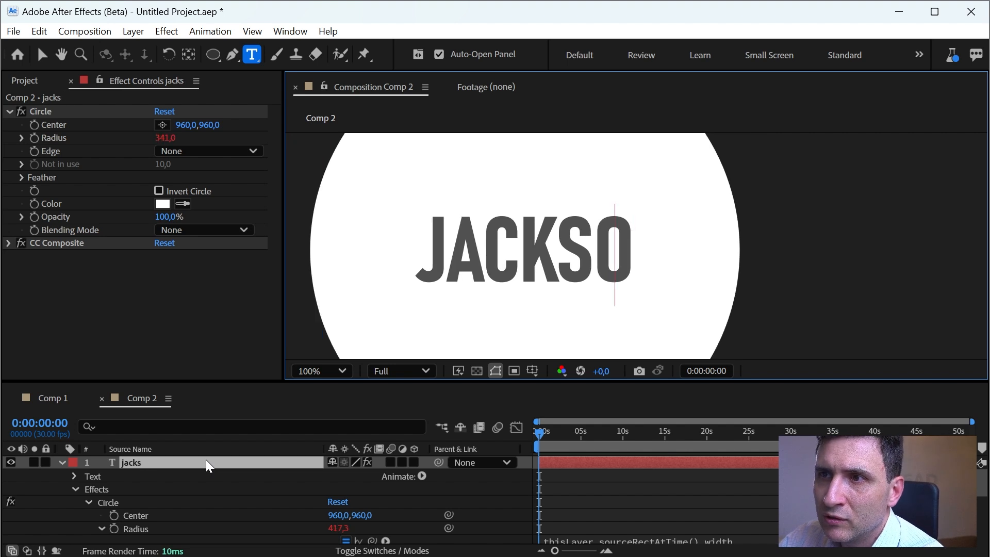
pyautogui.click(597, 501)
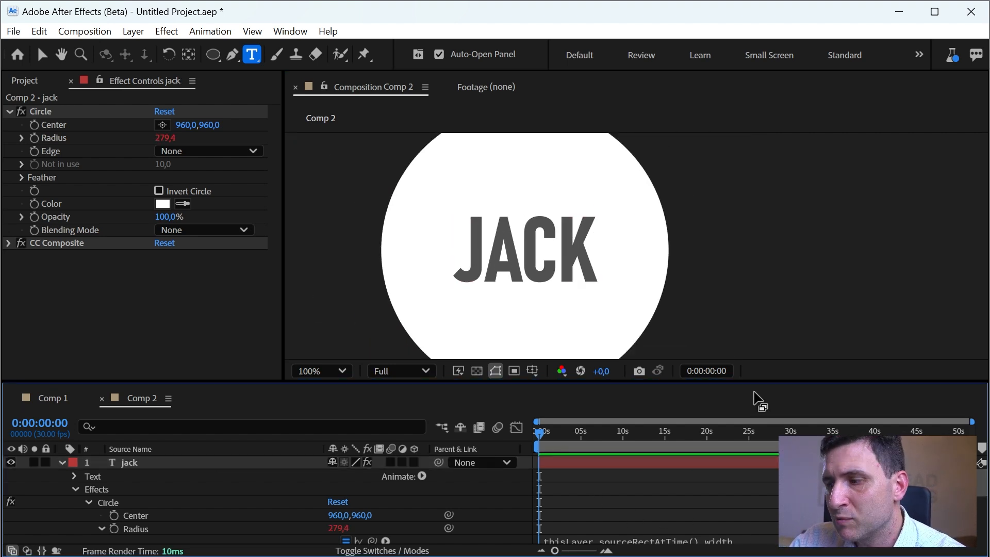
# Duplicate the jack text layer
pyautogui.scroll(-1, 687, 343)
pyautogui.press('space')
pyautogui.moveTo(566, 292); pyautogui.dragTo(544, 273)
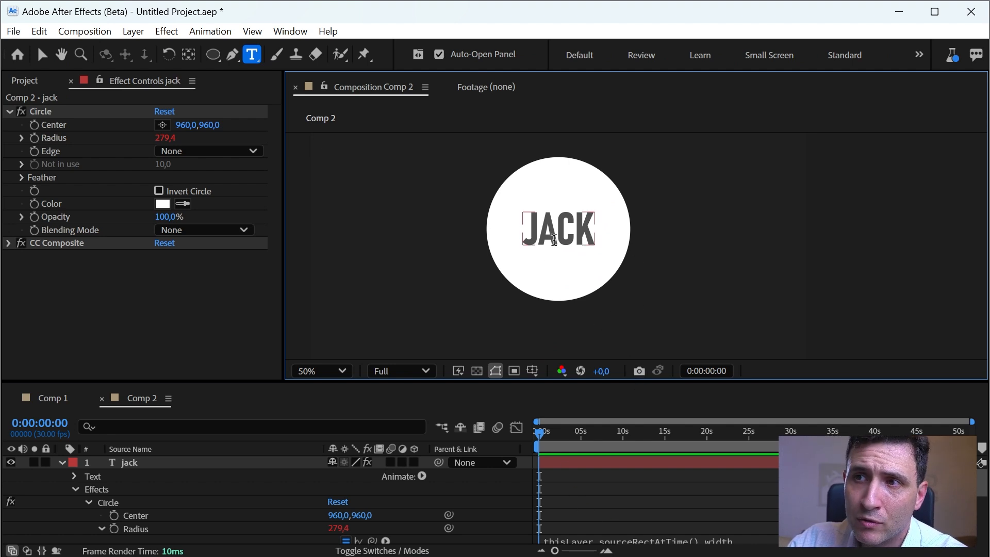
pyautogui.press('v')
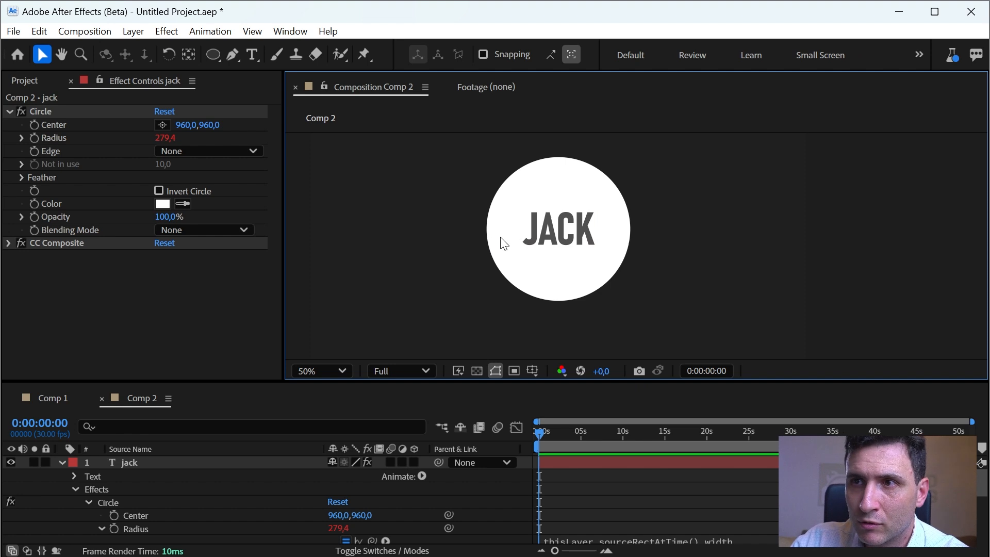
pyautogui.click(627, 457)
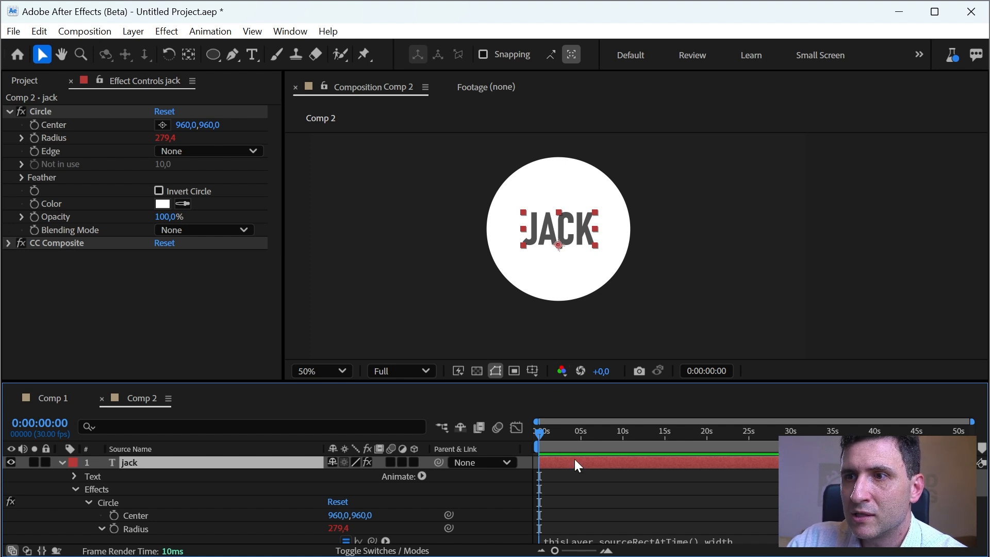
pyautogui.hotkey('ctrl', 'd')
# Turn off the effects on the duplicated text layer and move it left by about half the word's width
pyautogui.click(367, 462)
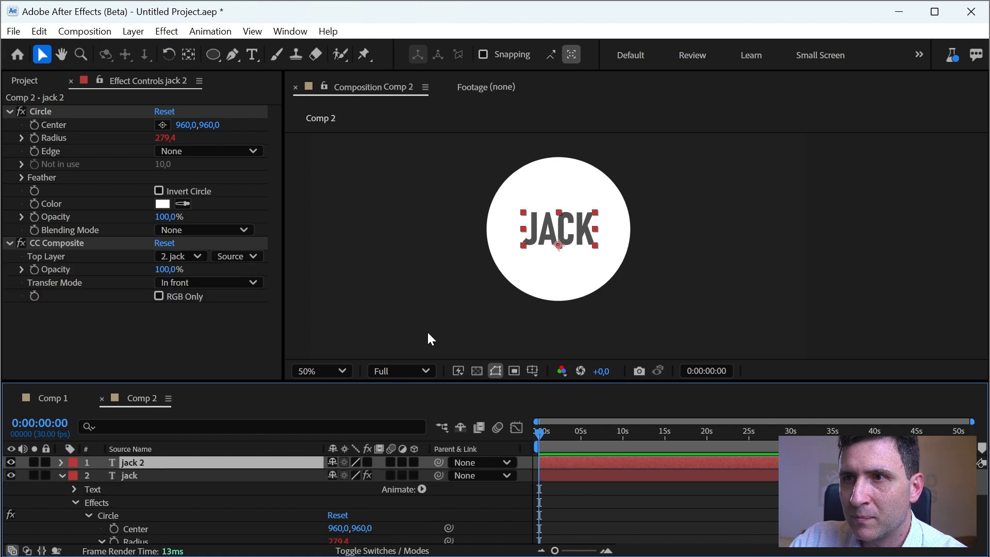
pyautogui.moveTo(544, 234); pyautogui.dragTo(502, 235)
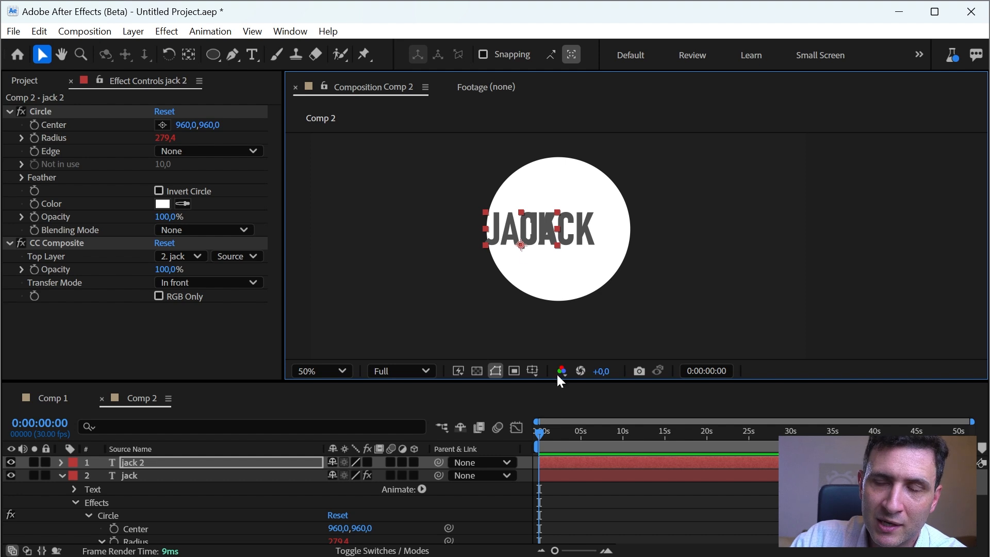
# Delete the duplicated text layer and extend the remaining layer's Circle Radius expression to thisLayer.sourceRectAtTime().width/2+80
pyautogui.press('Delete')
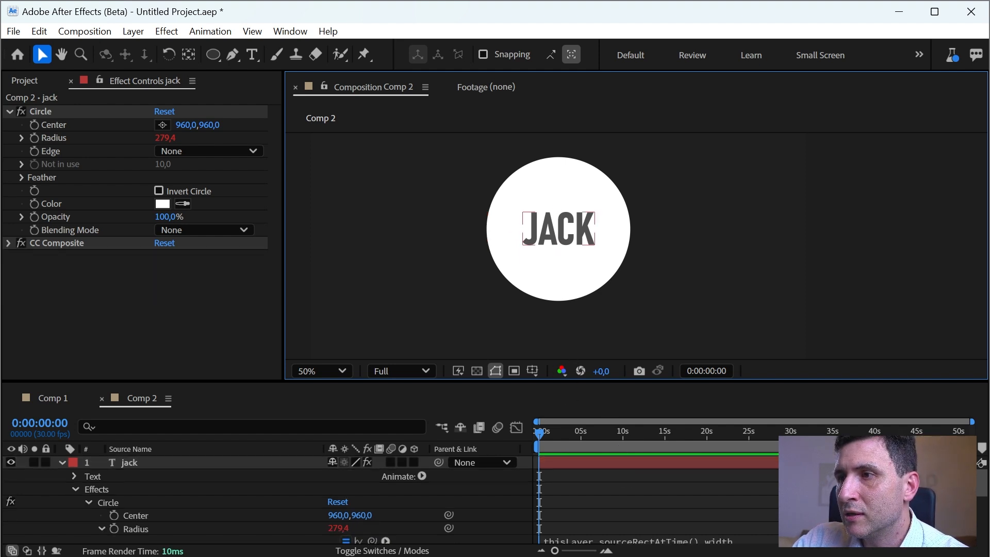
pyautogui.moveTo(981, 485); pyautogui.dragTo(980, 496)
pyautogui.click(748, 508)
pyautogui.press('End')
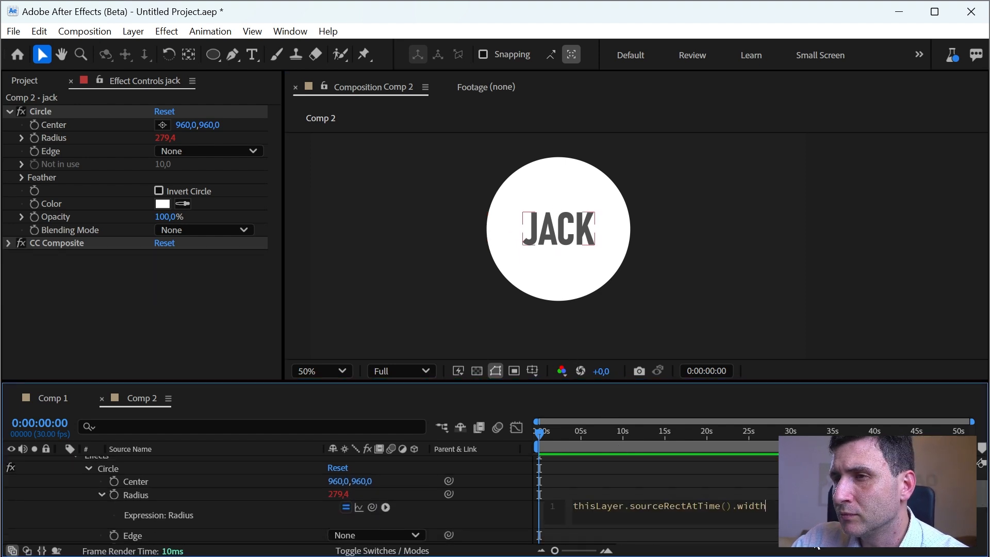
pyautogui.write('/2')
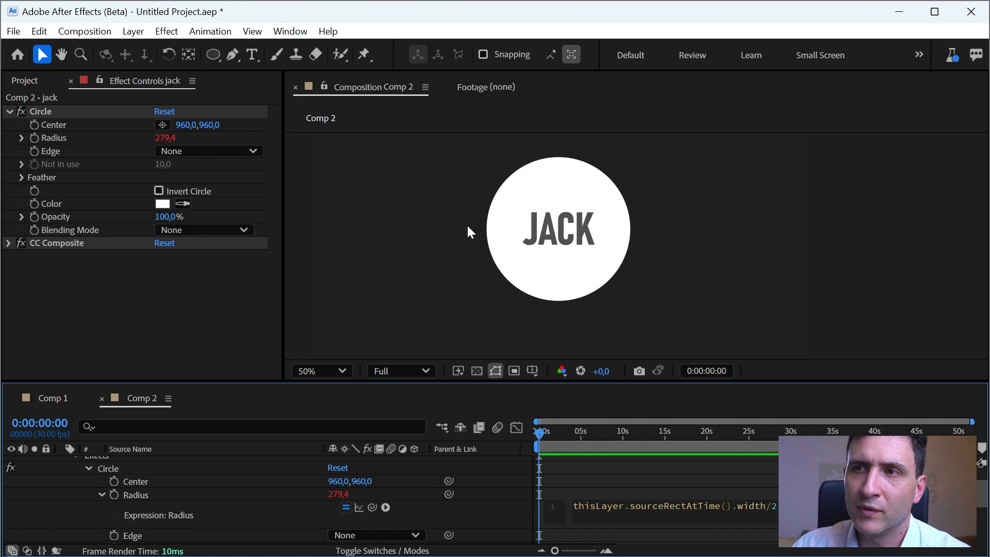
pyautogui.click(672, 497)
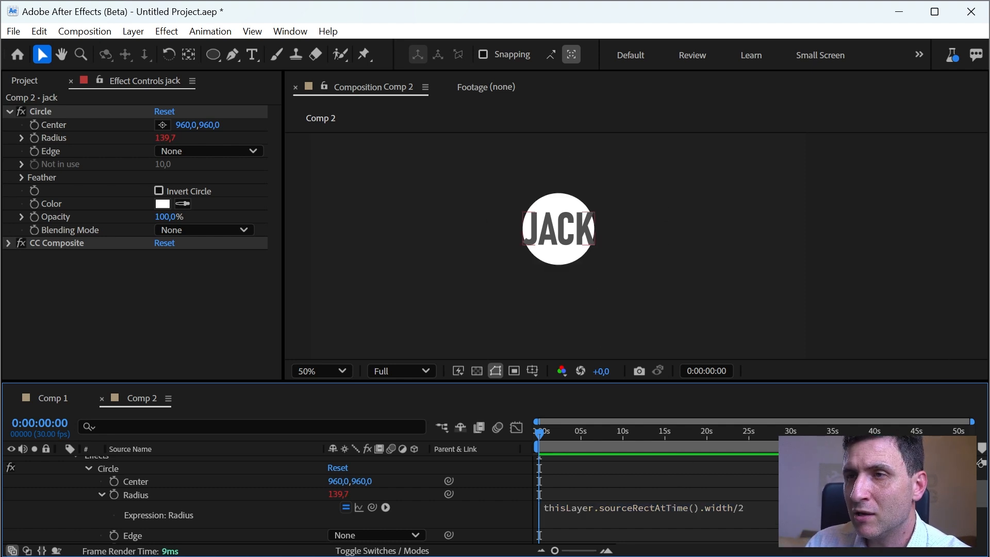
pyautogui.click(733, 514)
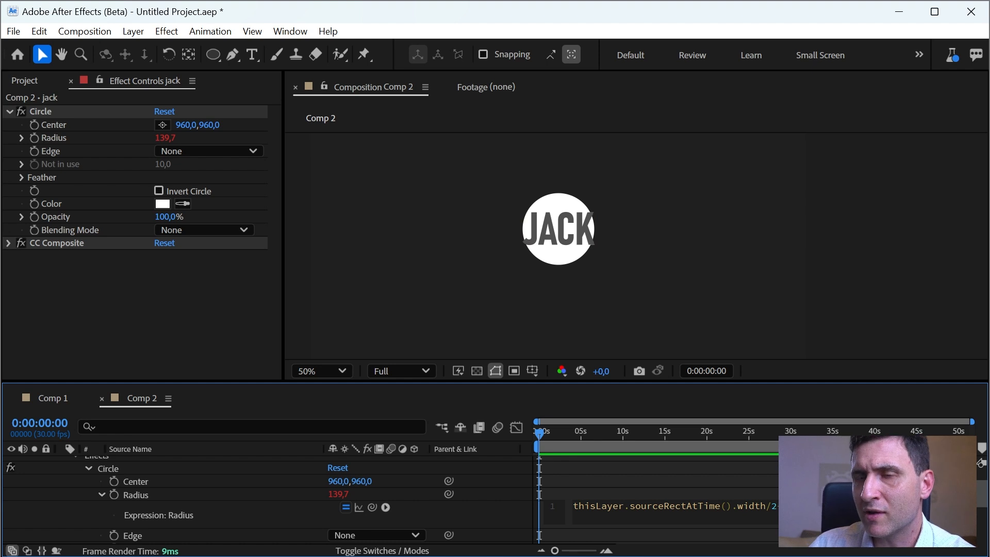
pyautogui.click(672, 480)
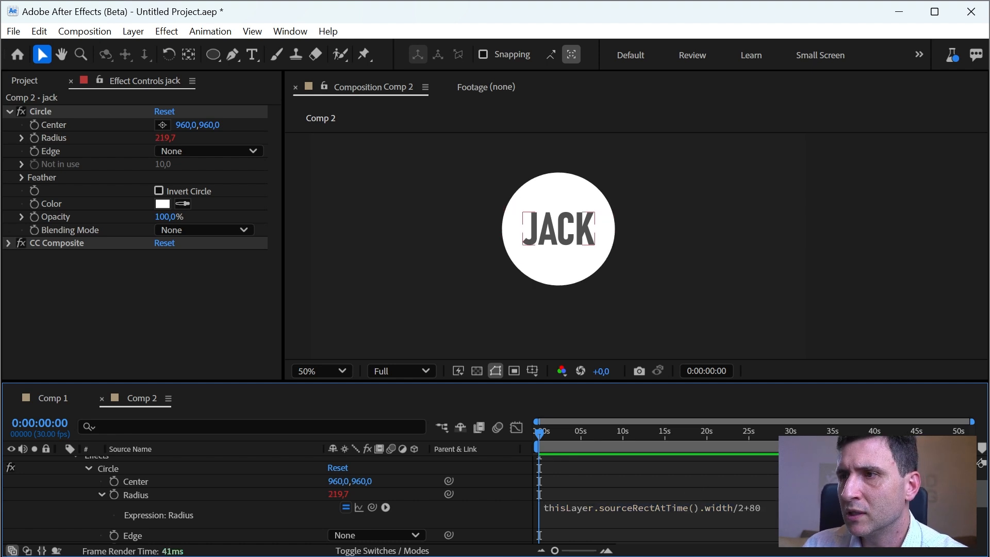
# Replace the text layer's content with ".jackson moa" to test how the padded circle follows the text width
pyautogui.scroll(3, 750, 536)
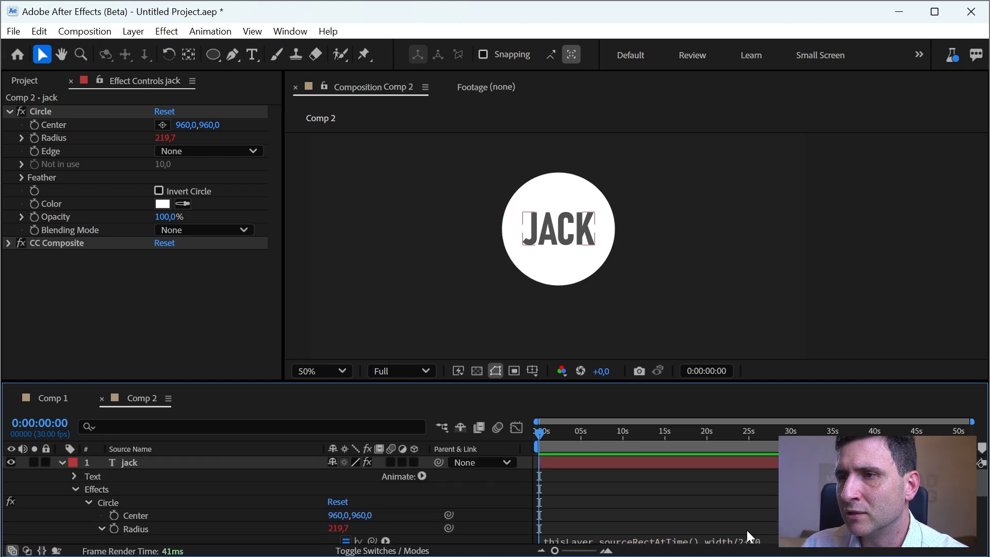
pyautogui.doubleClick(654, 464)
pyautogui.write('.')
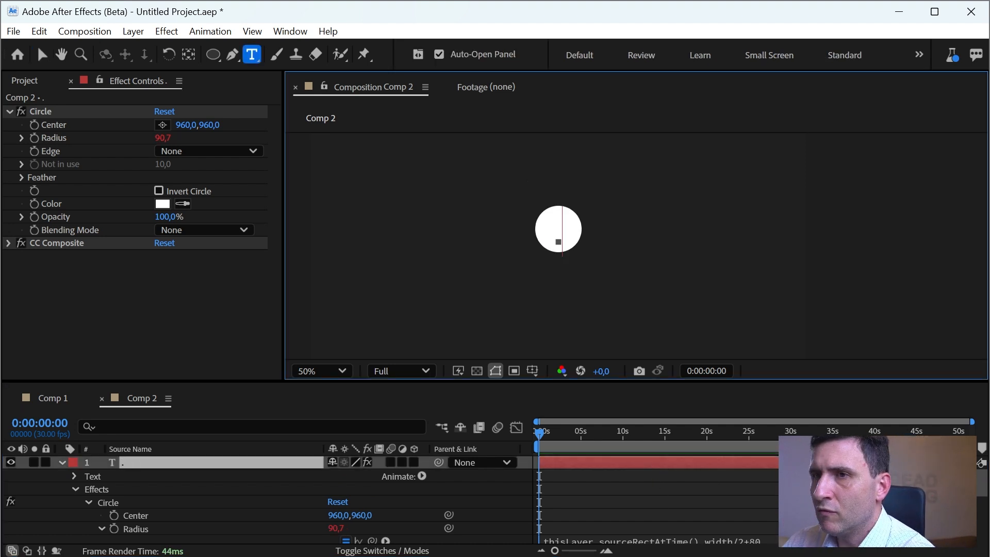
pyautogui.write('jackson moa')
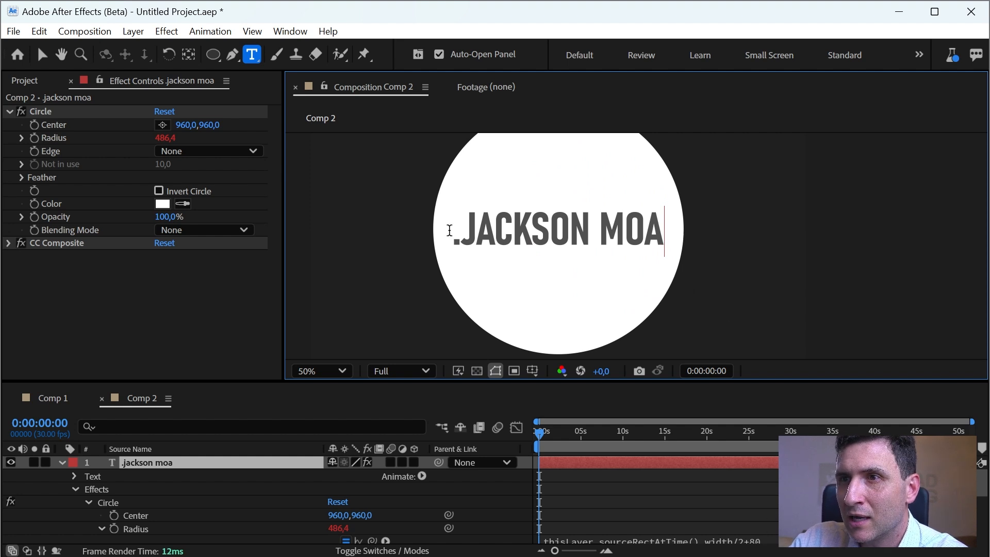
# Replace the layer's text with "2deadfrog" and finish the text editing
pyautogui.hotkey('ctrl', 'a')
pyautogui.write('2deadr')
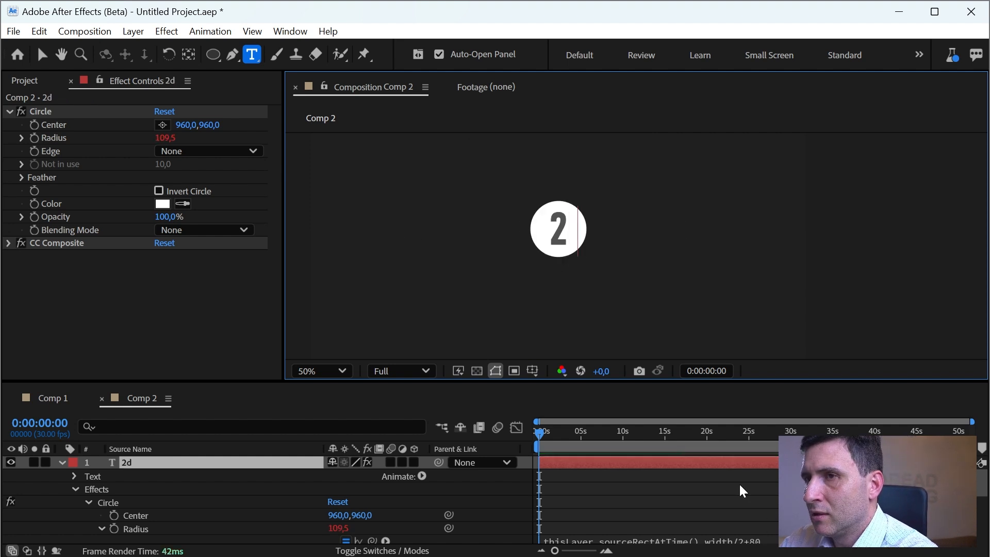
pyautogui.press('BackSpace')
pyautogui.write('frog')
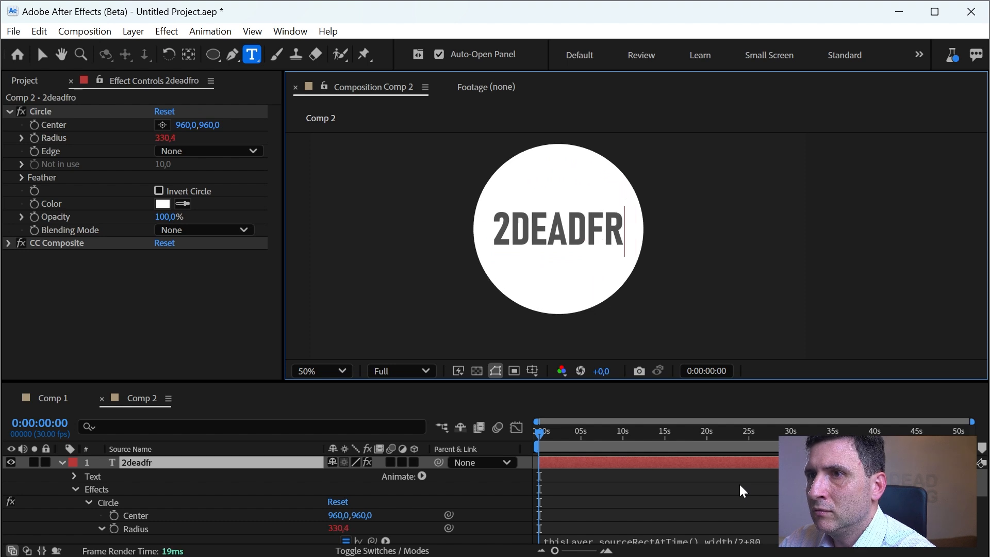
pyautogui.click(742, 515)
pyautogui.scroll(-2, 749, 523)
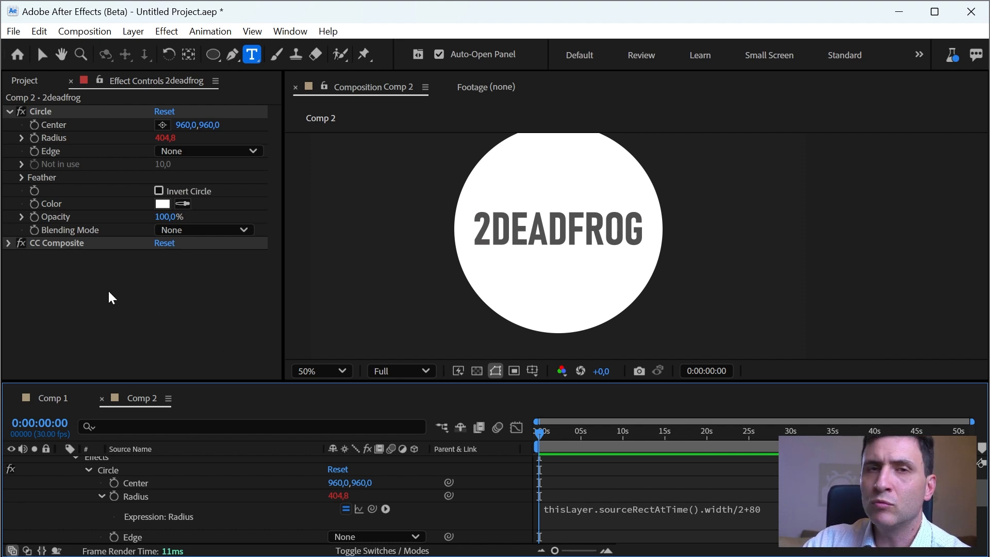
pyautogui.click(82, 292)
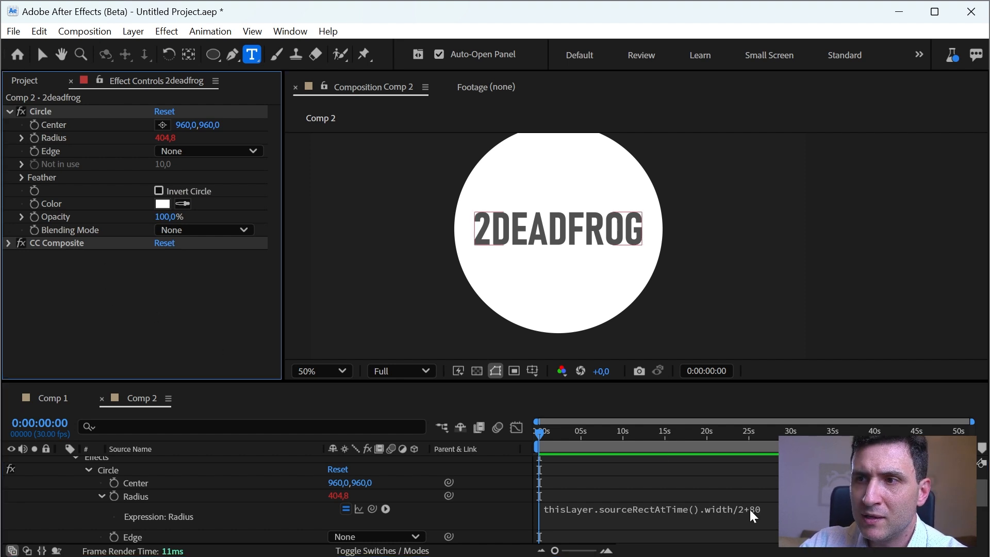
pyautogui.rightClick(117, 299)
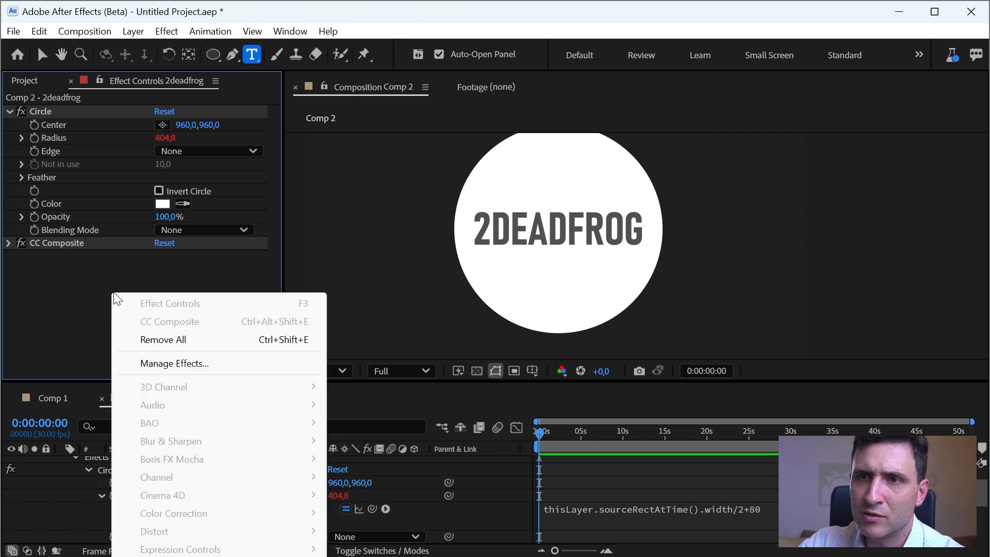
pyautogui.click(100, 284)
# Add a Slider Control expression effect to the 2deadfrog text layer and try scrubbing its value
pyautogui.click(197, 473)
pyautogui.press('u')
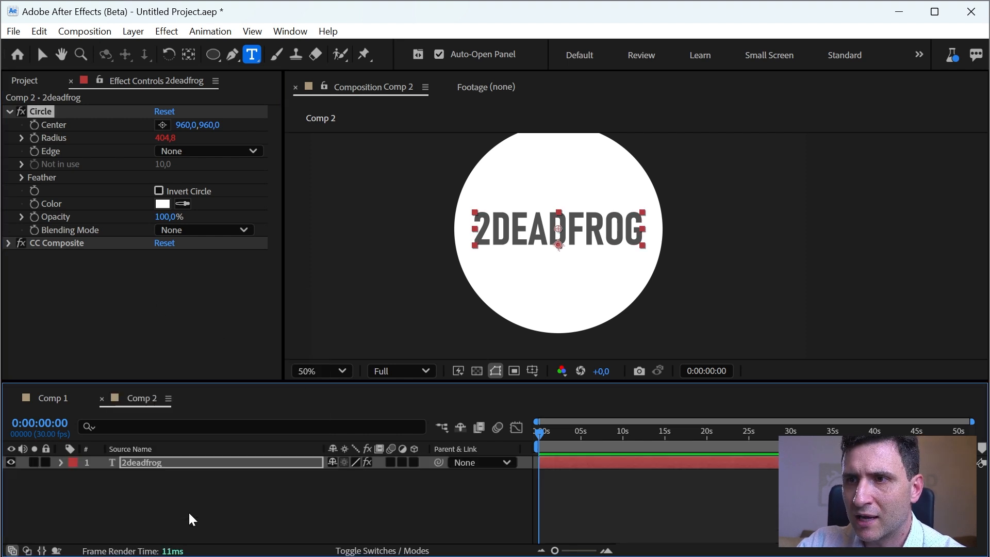
pyautogui.click(161, 470)
pyautogui.rightClick(86, 303)
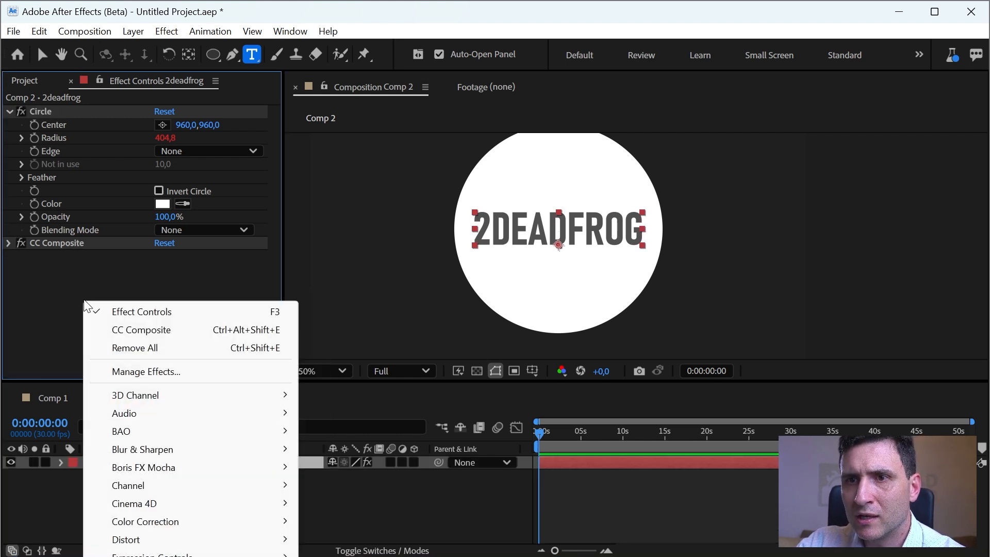
pyautogui.rightClick(69, 263)
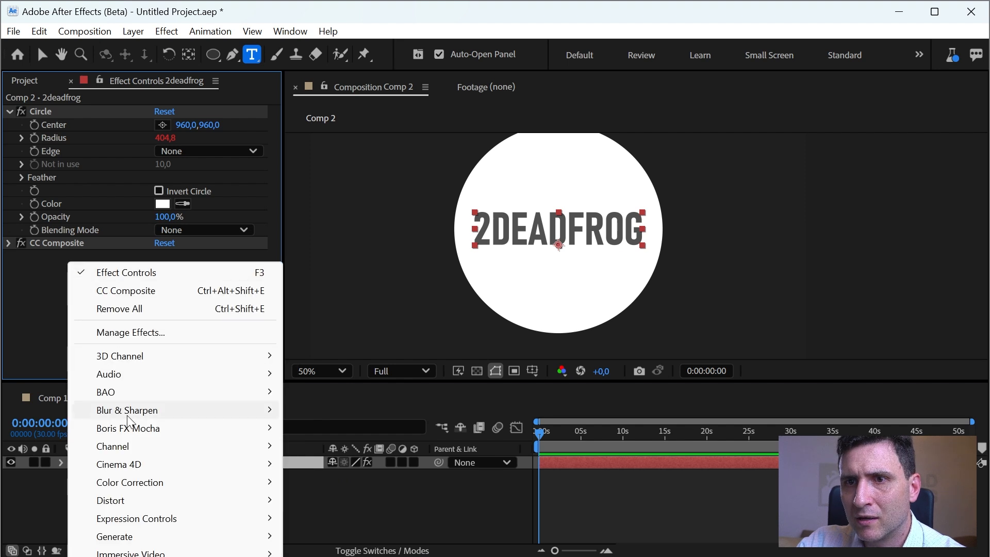
pyautogui.moveTo(120, 523)
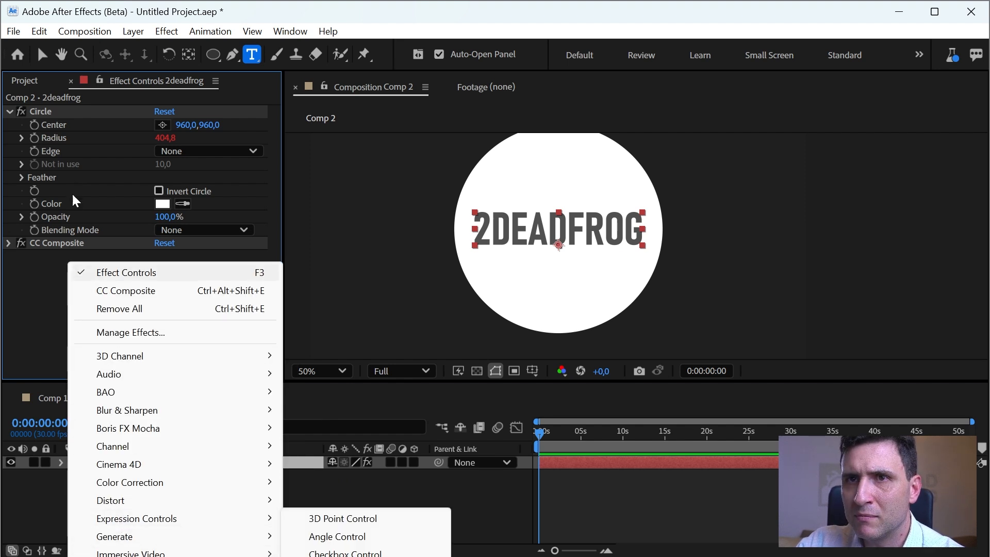
pyautogui.click(8, 113)
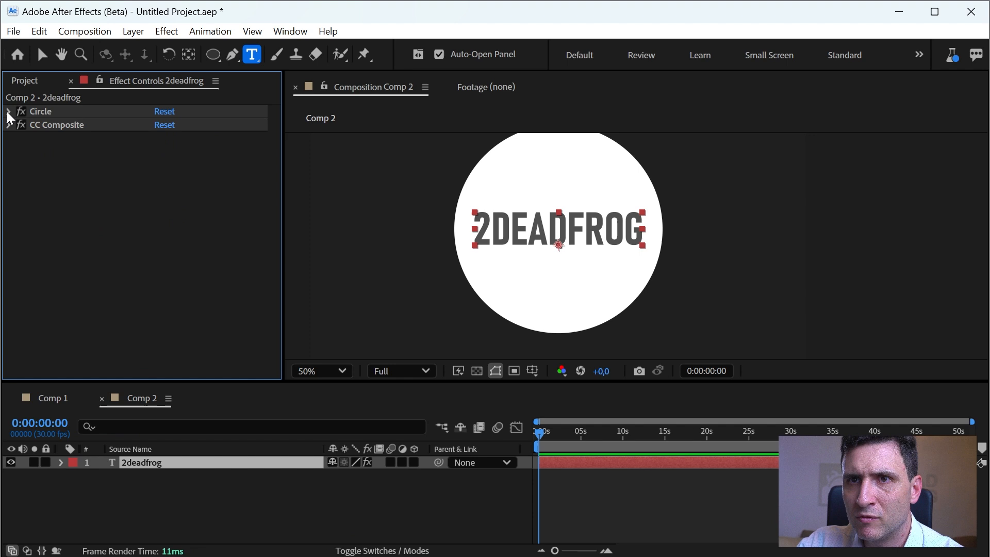
pyautogui.rightClick(51, 145)
pyautogui.moveTo(103, 399)
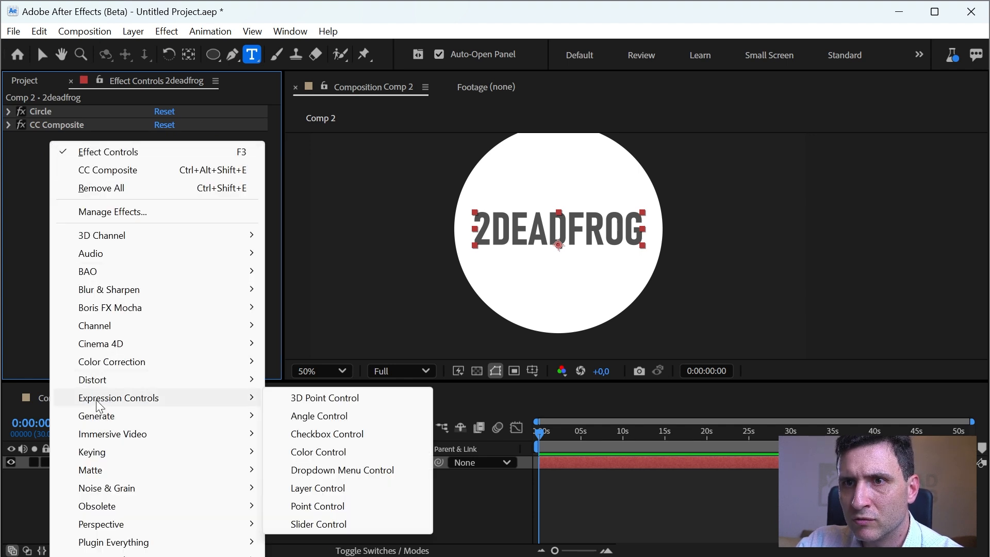
pyautogui.click(310, 522)
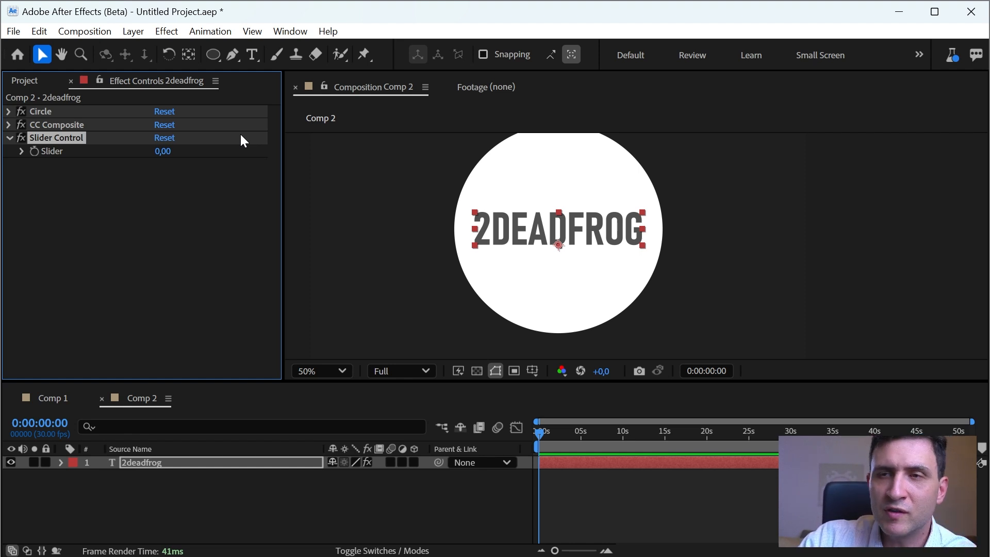
pyautogui.moveTo(160, 152); pyautogui.dragTo(276, 167)
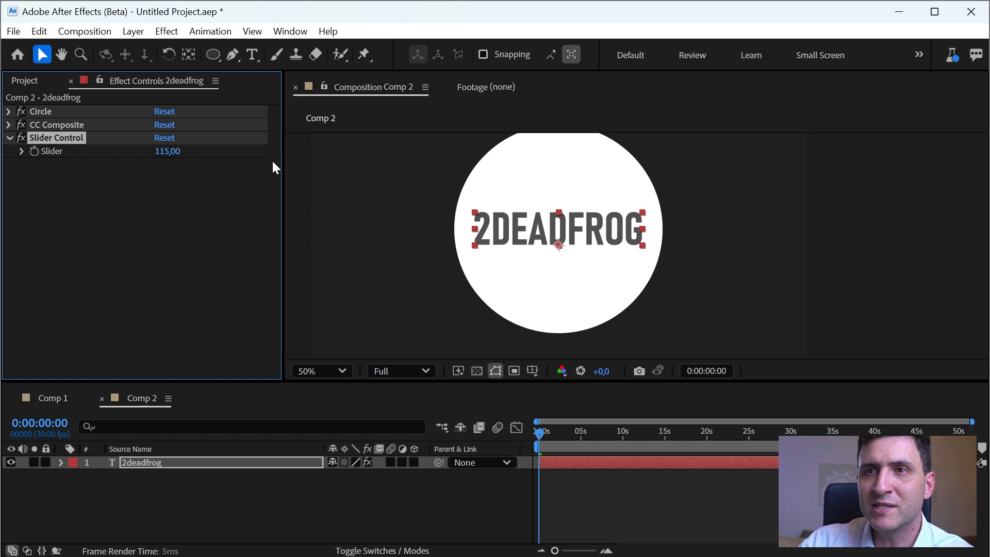
# Replace the 80 in the Circle Radius expression with a link to the Slider Control's Slider property and apply it
pyautogui.click(61, 462)
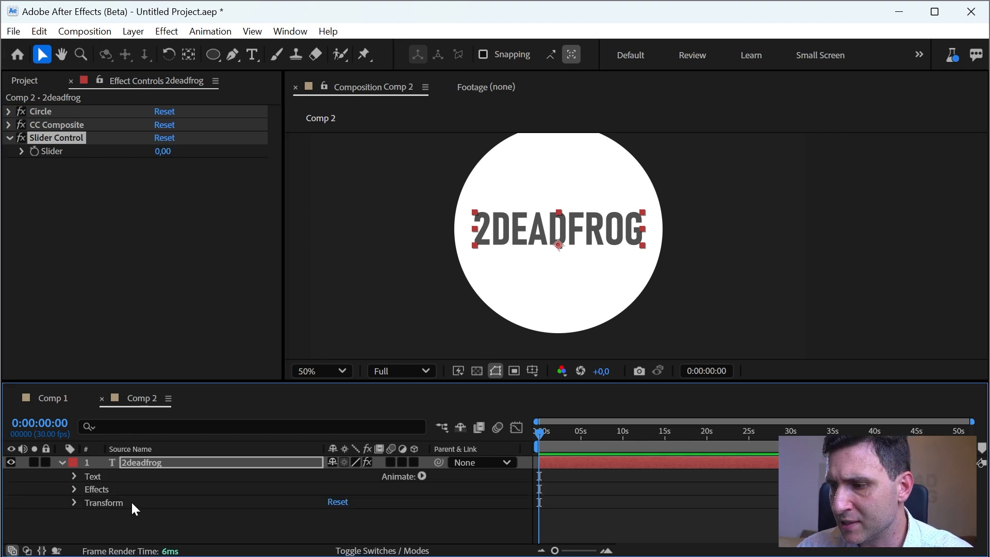
pyautogui.press('e')
pyautogui.press('e')
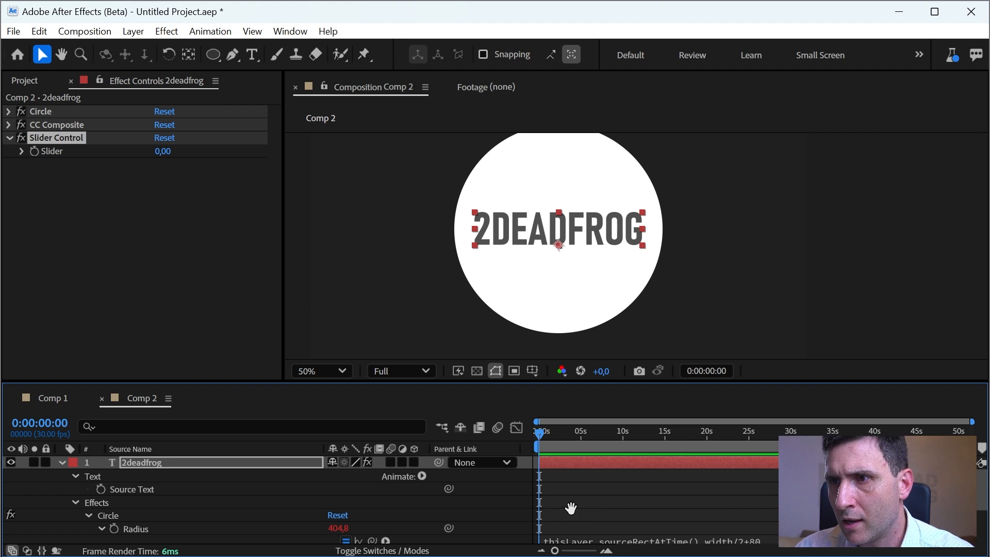
pyautogui.scroll(-2, 571, 508)
pyautogui.click(742, 499)
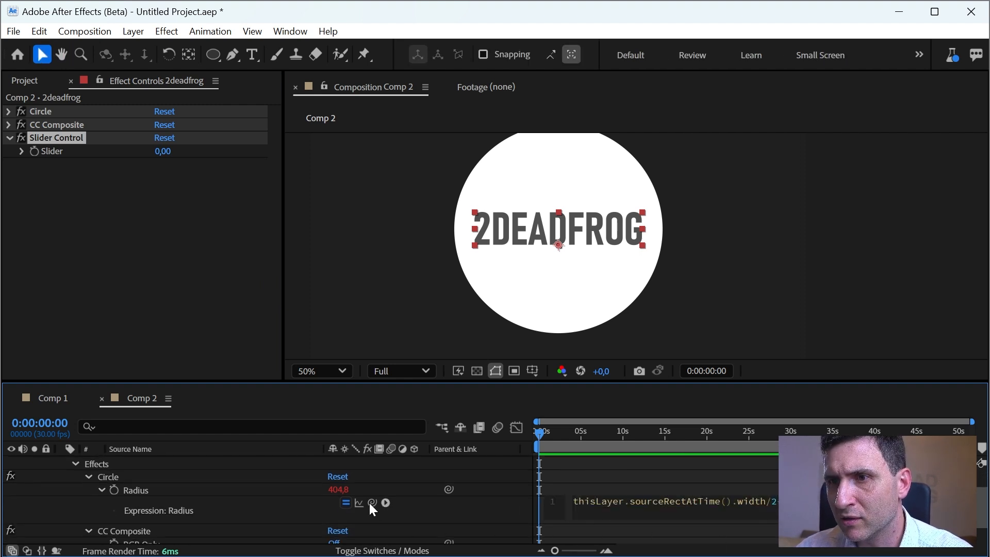
pyautogui.moveTo(372, 502); pyautogui.dragTo(55, 150)
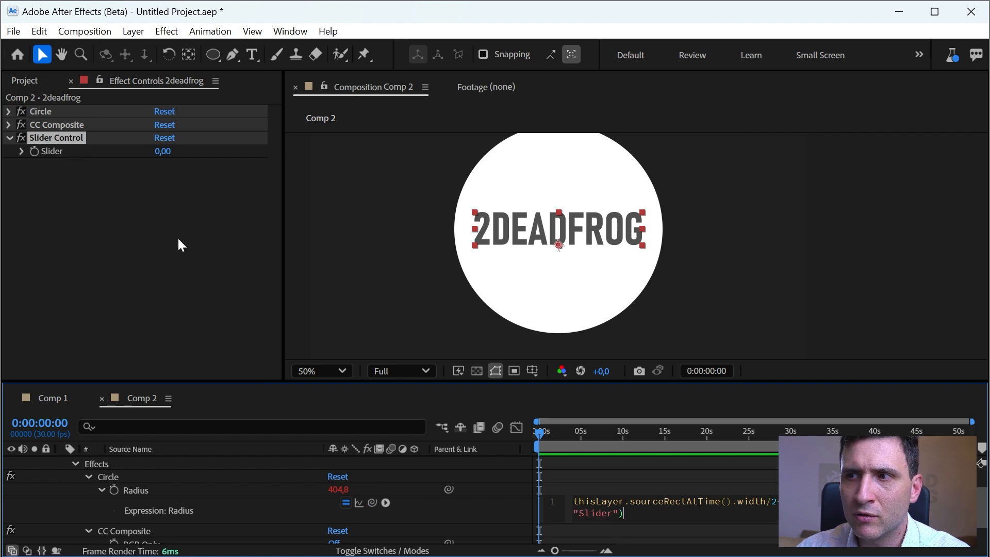
pyautogui.press('KP_Enter')
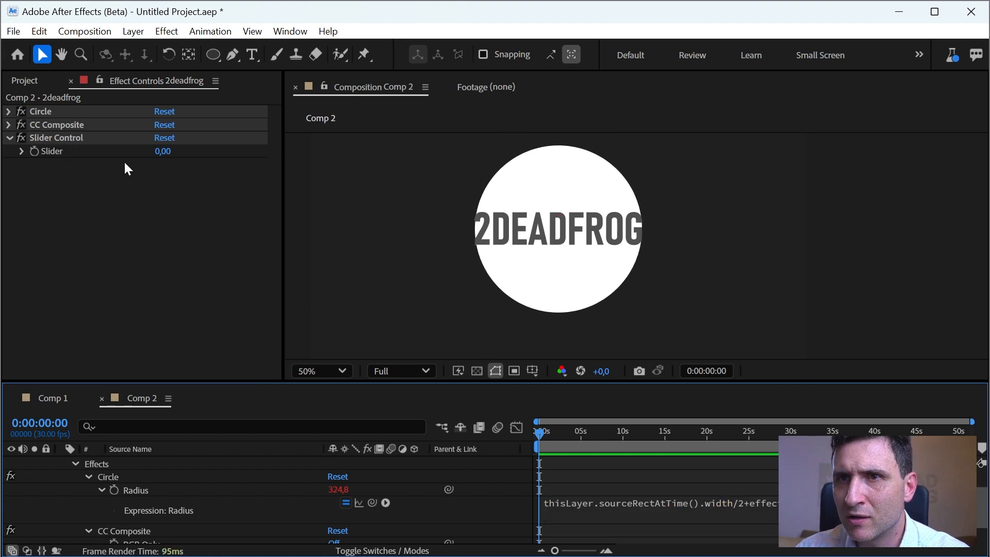
# Try scrubbing the Slider Control's value, and set it to 80
pyautogui.moveTo(162, 151); pyautogui.dragTo(182, 173)
pyautogui.click(168, 151)
pyautogui.write('80')
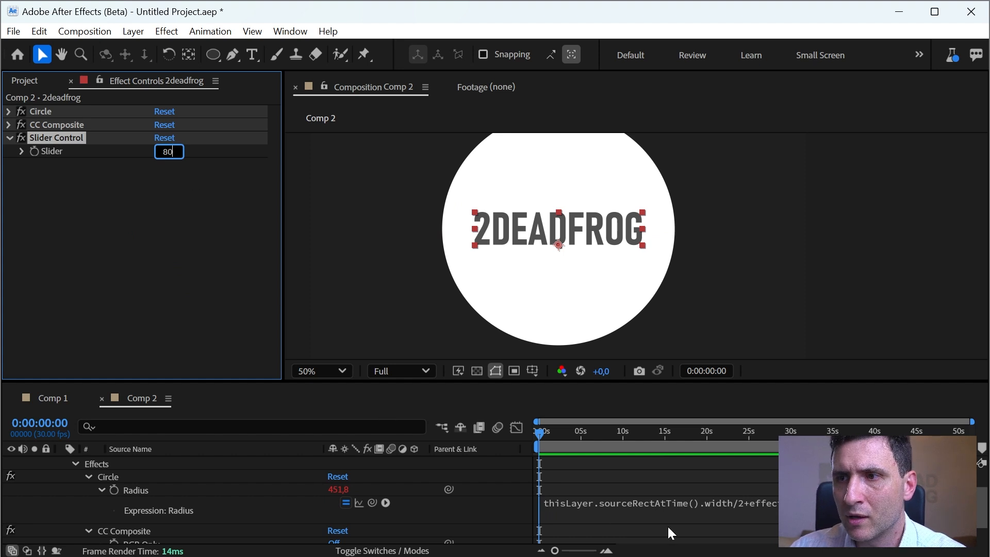
pyautogui.press('Return')
# Cut the Slider Control reference out of the Circle Radius expression and put the variable sl in its place
pyautogui.click(758, 505)
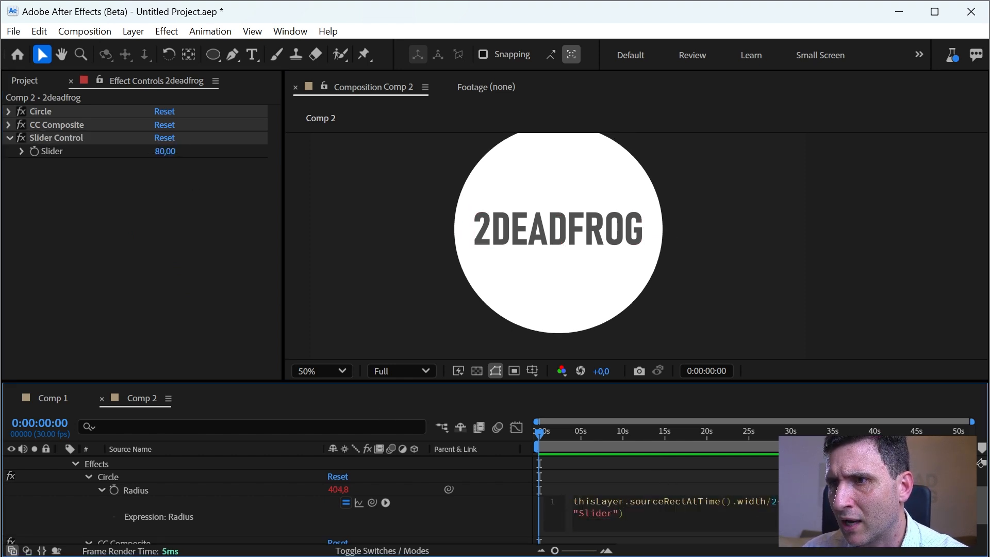
pyautogui.moveTo(790, 501); pyautogui.dragTo(805, 515)
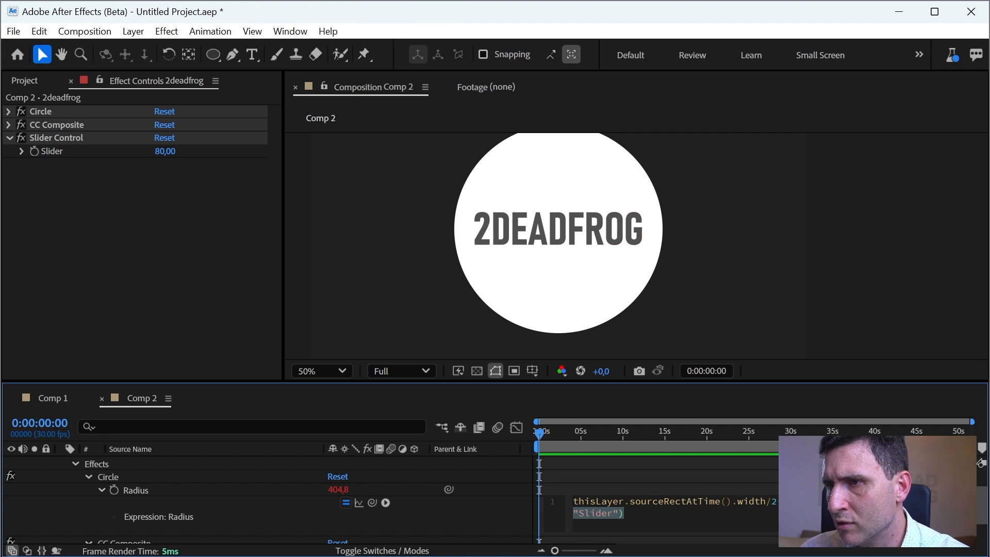
pyautogui.press('BackSpace')
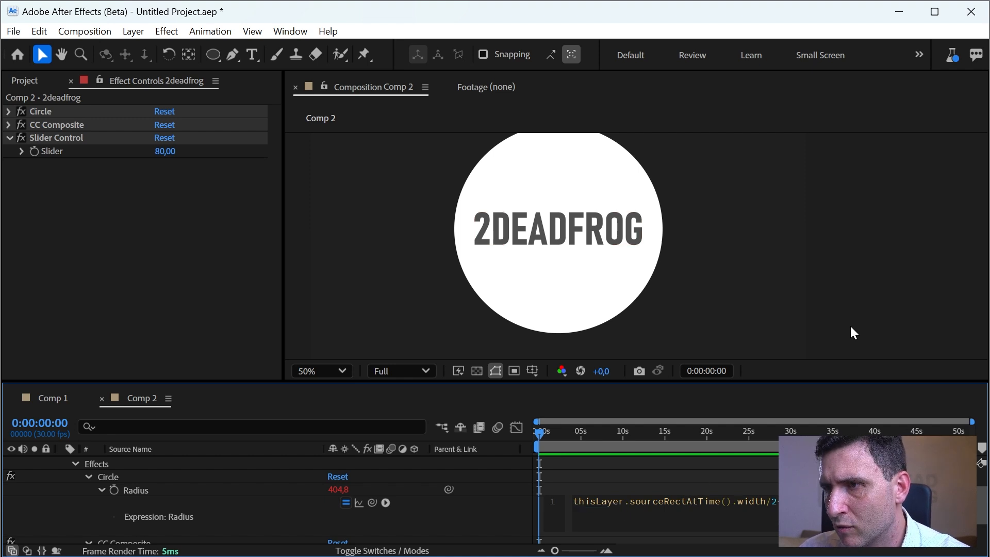
pyautogui.write('s')
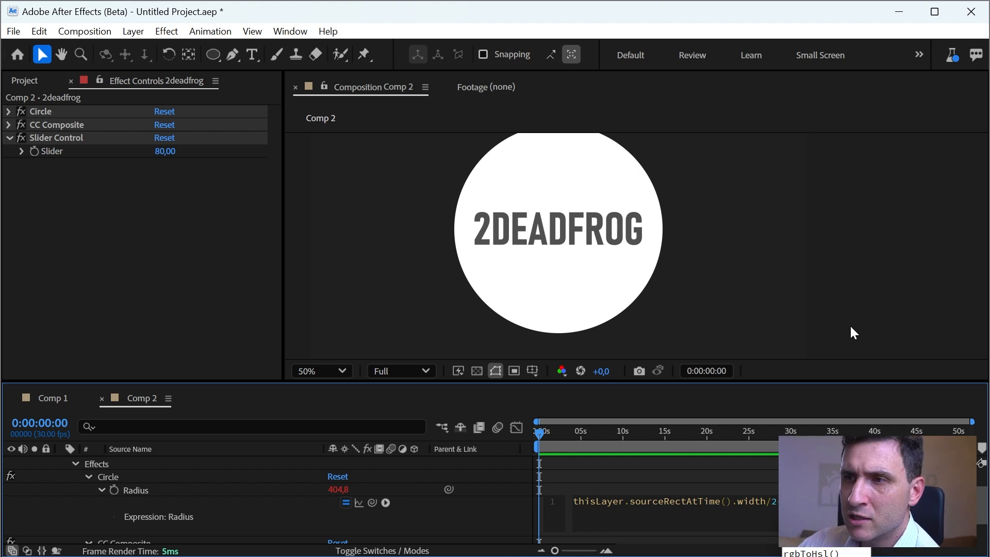
# Define sl=effect("Slider Control")("Slider"); on a new first line of the Radius expression
pyautogui.press('Home')
pyautogui.press('Return')
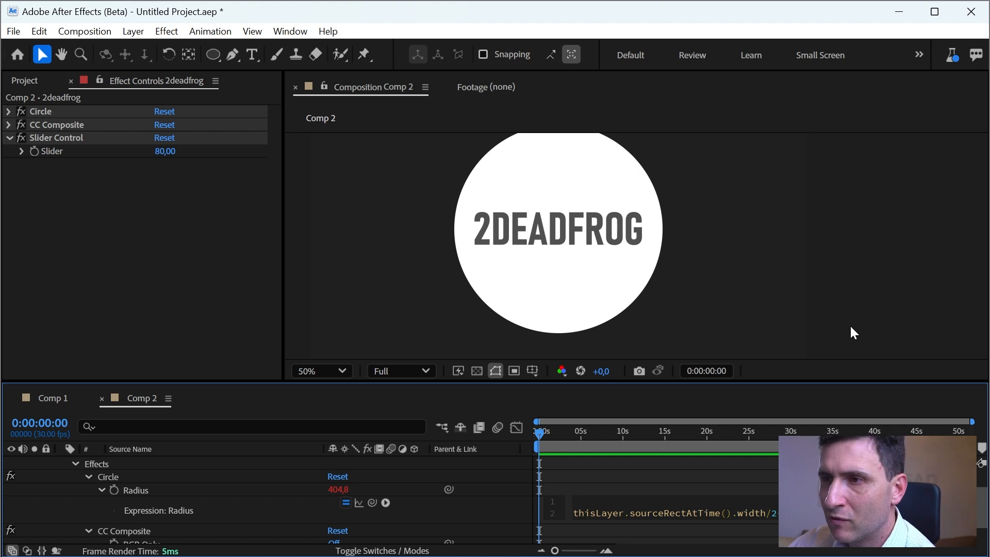
pyautogui.write('sl')
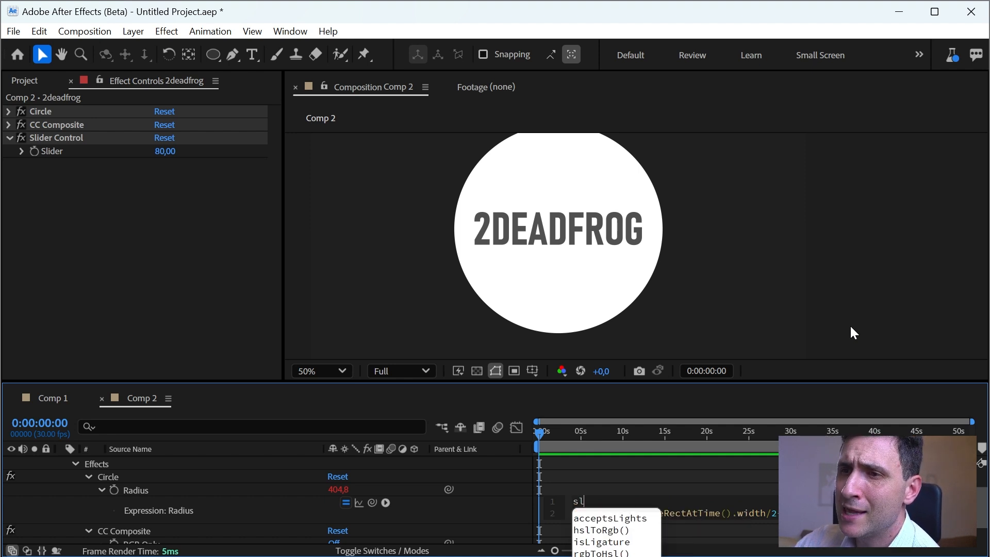
pyautogui.write('=')
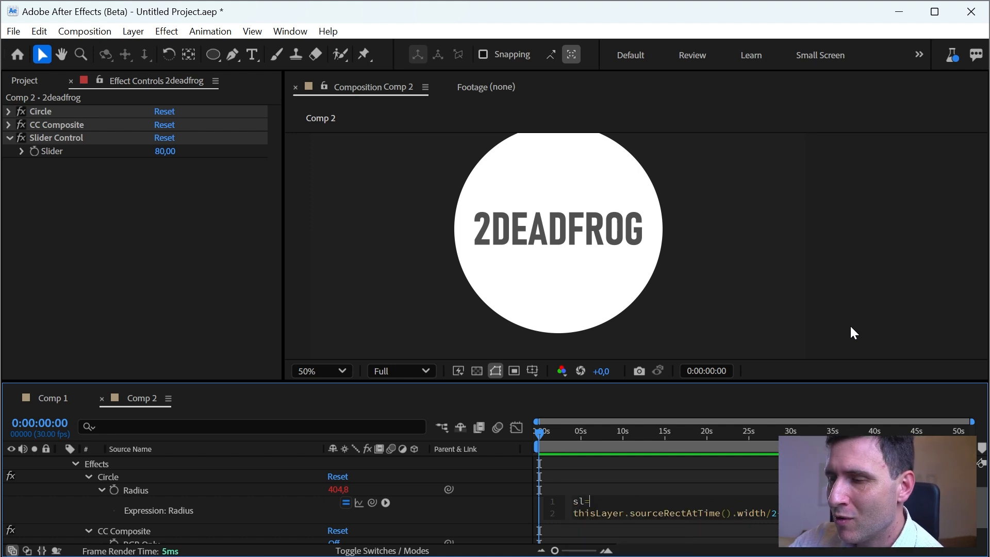
pyautogui.hotkey('ctrl', 'v')
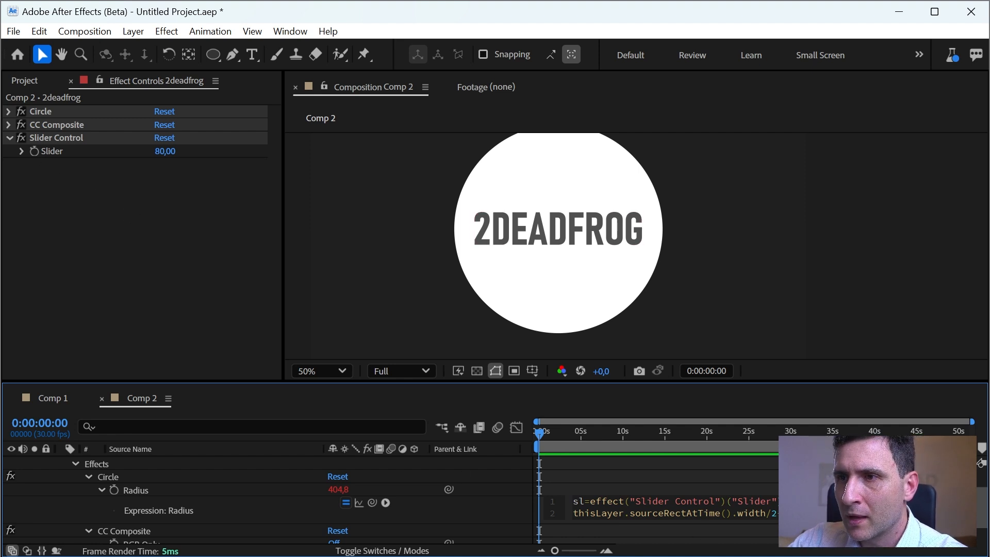
# Apply the edited Radius expression and set the Slider Control's value to 104
pyautogui.moveTo(591, 501); pyautogui.dragTo(783, 500)
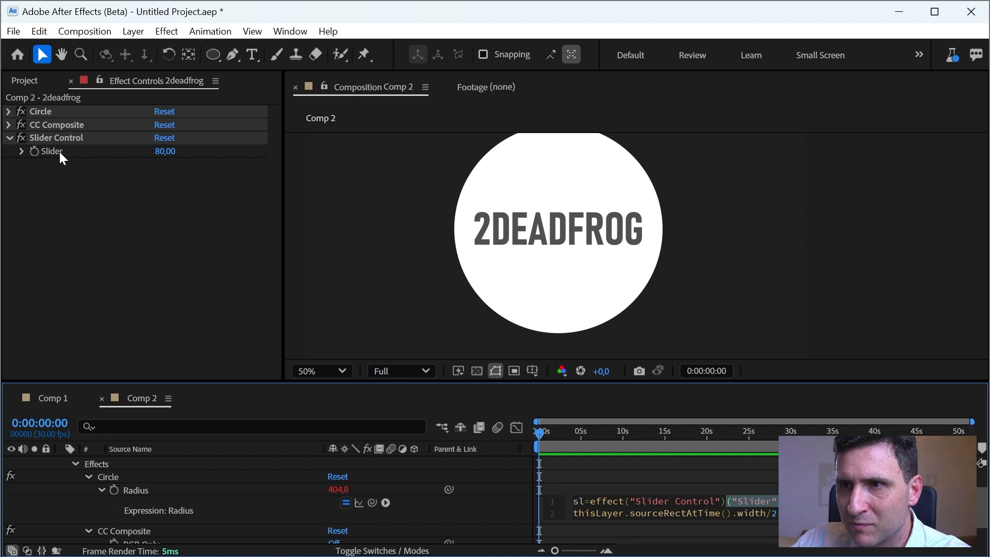
pyautogui.click(583, 500)
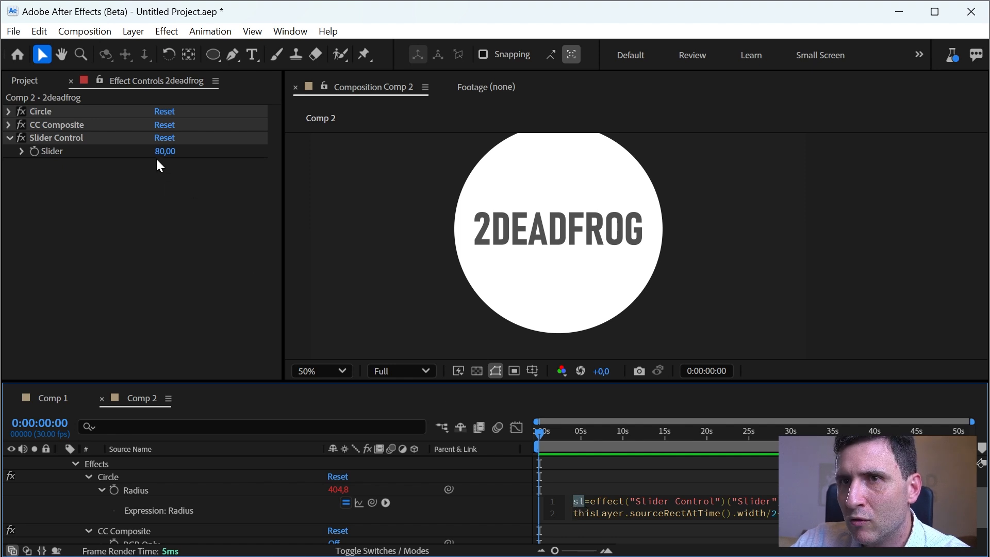
pyautogui.click(770, 490)
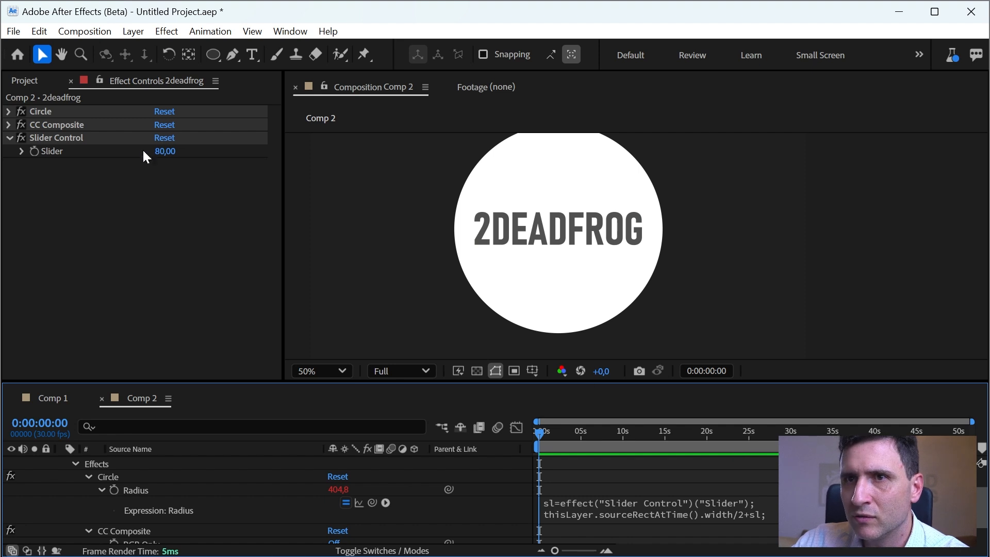
pyautogui.moveTo(165, 151); pyautogui.dragTo(199, 162)
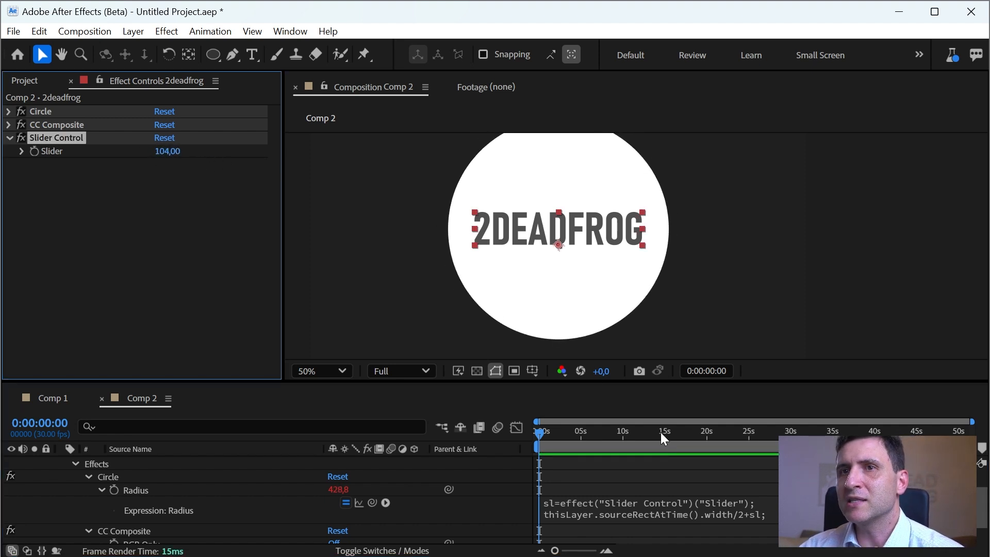
# Try replacing the 2deadfrog layer's text with "jlkjlkjlk", and undo the change
pyautogui.moveTo(986, 494); pyautogui.dragTo(985, 472)
pyautogui.doubleClick(732, 464)
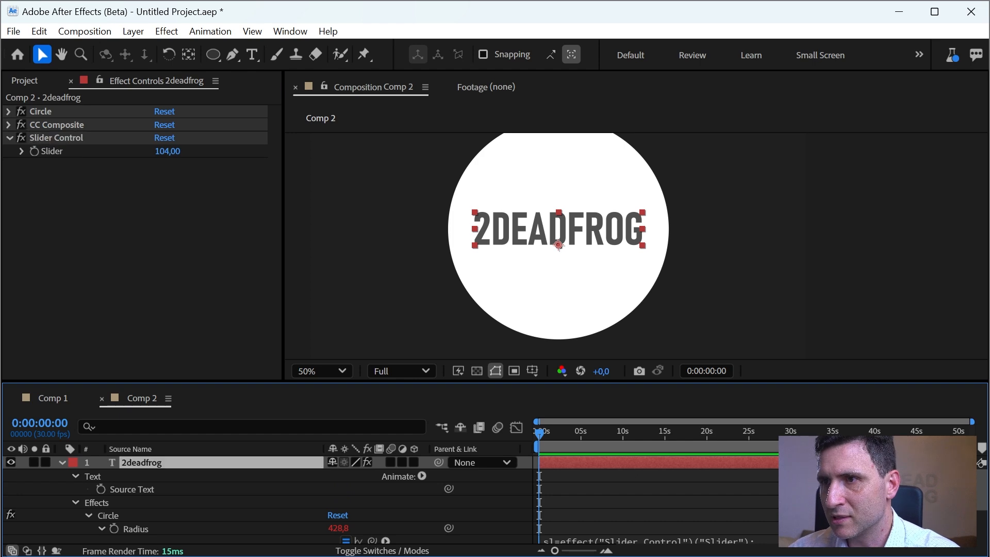
pyautogui.write('jlkjlkjlk')
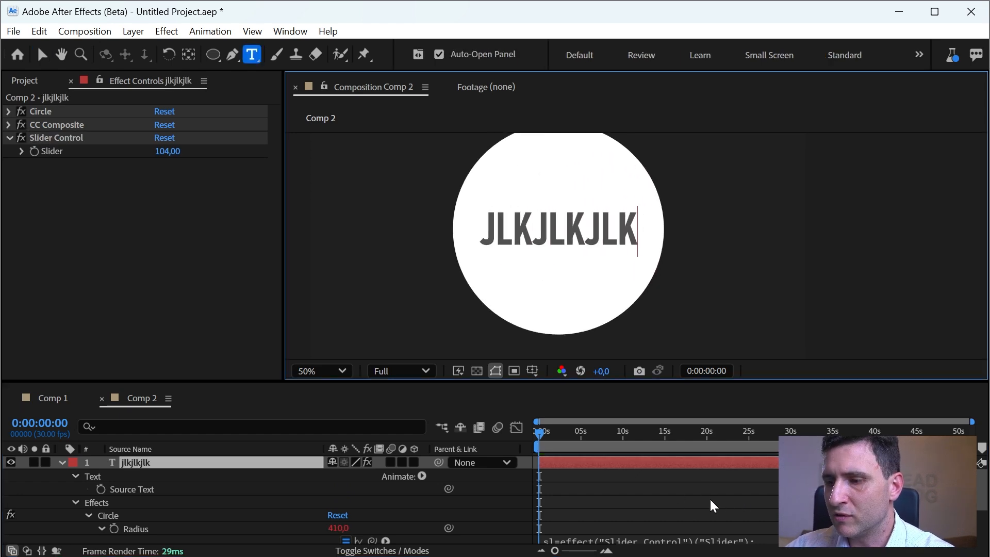
pyautogui.hotkey('ctrl', 'z')
pyautogui.press('Escape')
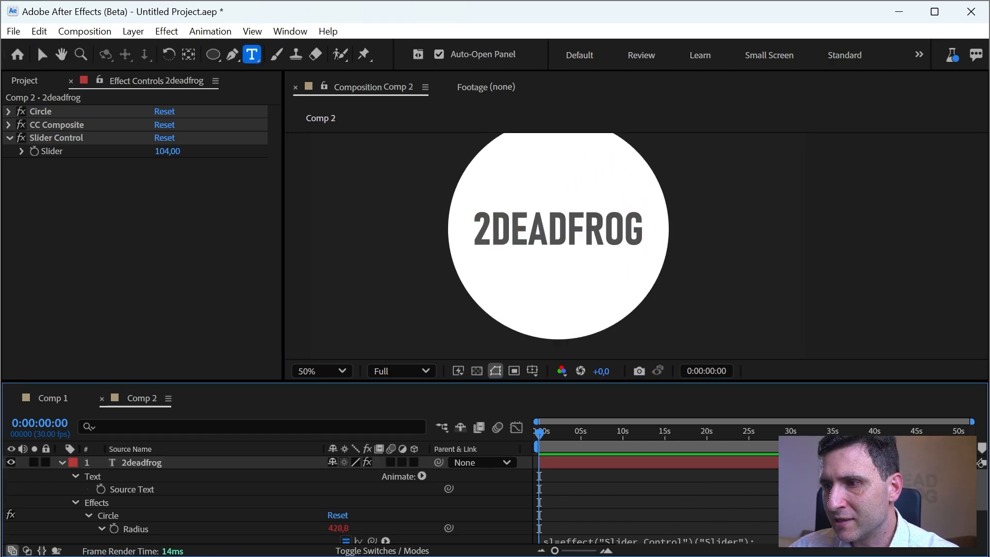
# Switch to the browser, pause the Instagram reel at its text-layer circle expression to examine the code, and return to After Effects
pyautogui.hotkey('alt', 'Tab')
pyautogui.press('super+Up')
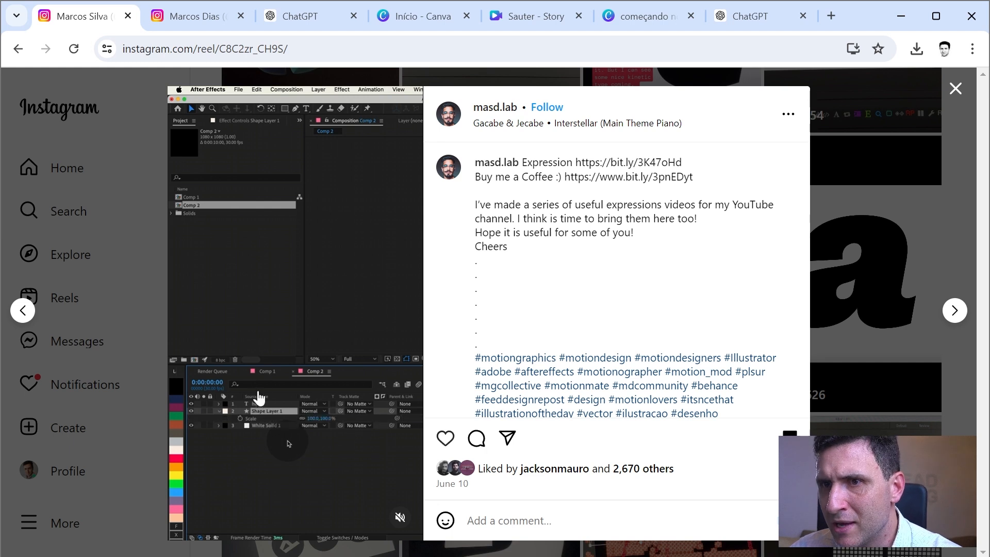
pyautogui.click(279, 351)
pyautogui.click(287, 327)
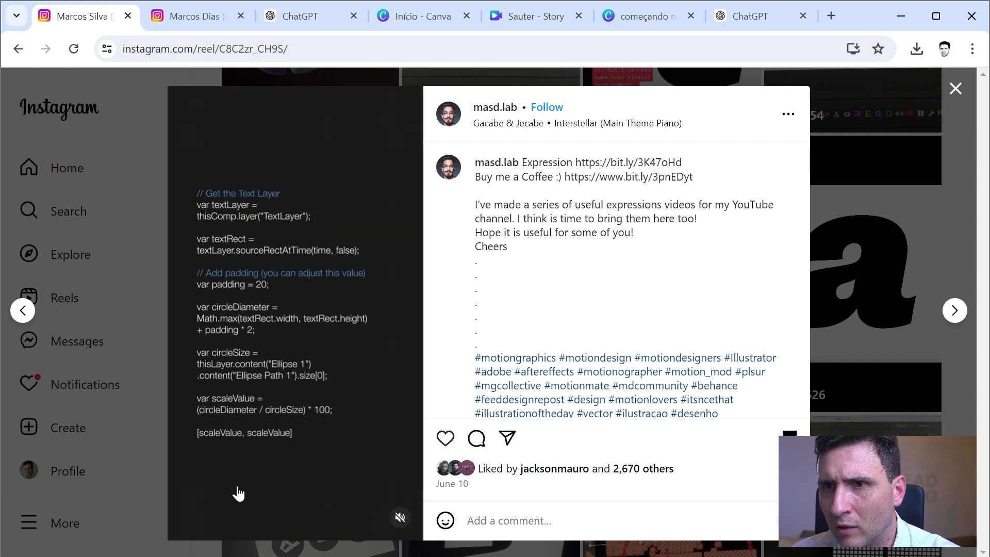
pyautogui.click(253, 488)
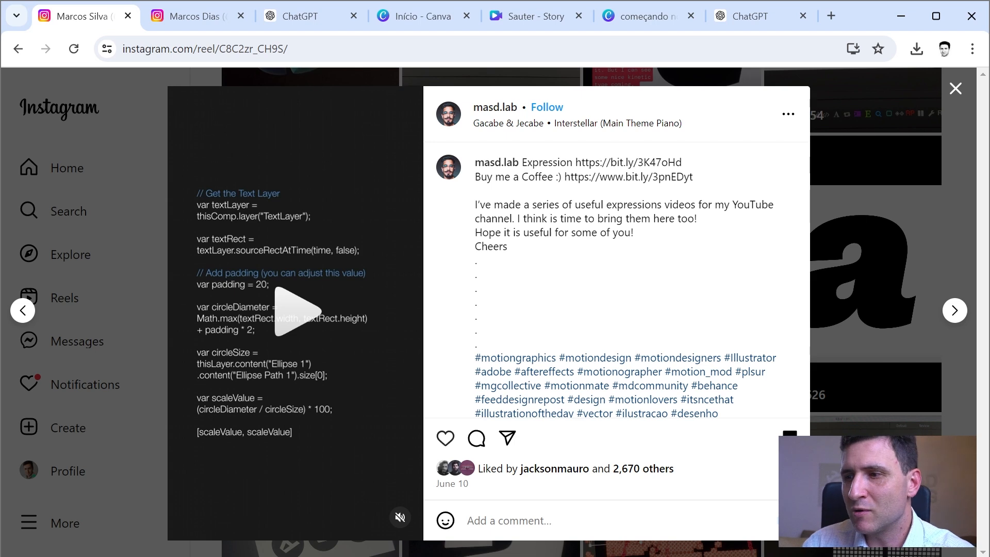
pyautogui.click(913, 9)
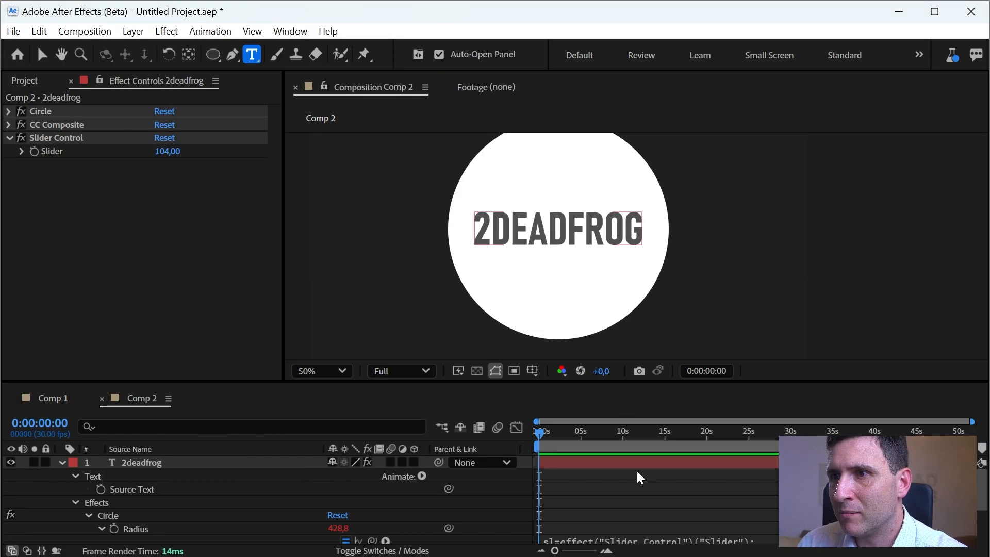
# Replace the 2deadfrog layer's text with a single period and finish the text editing
pyautogui.doubleClick(637, 467)
pyautogui.write('.')
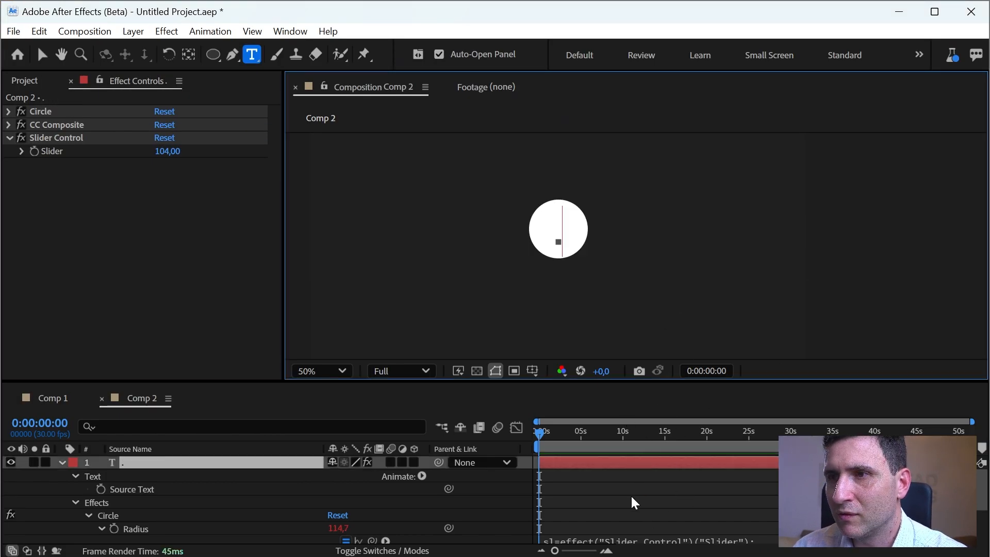
pyautogui.click(635, 502)
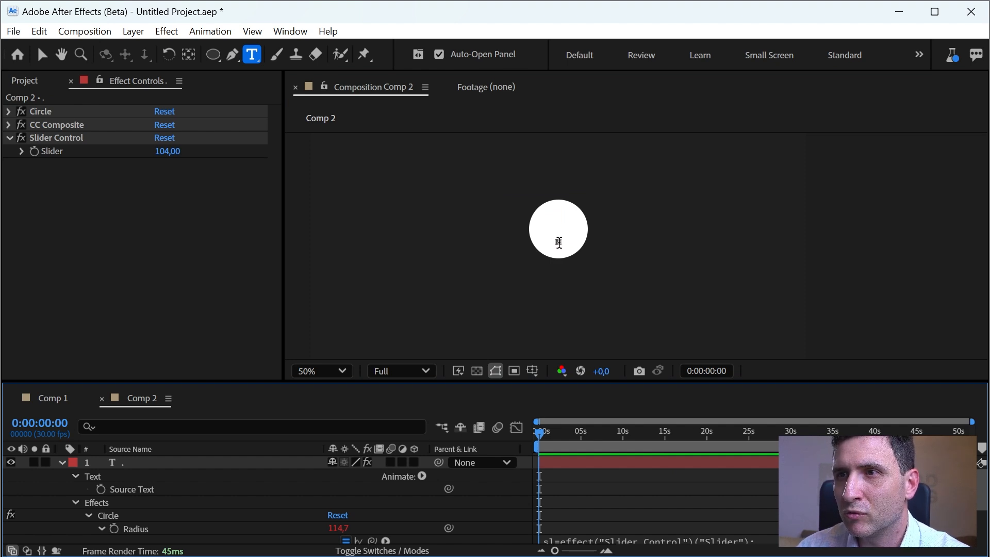
# Replace the text layer's period with the single letter "l"
pyautogui.doubleClick(629, 471)
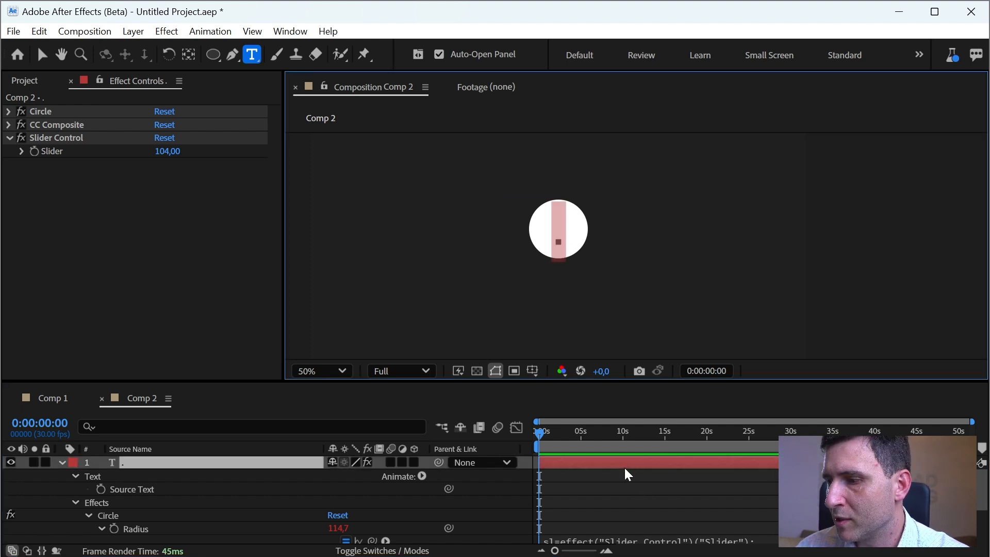
pyautogui.write('L')
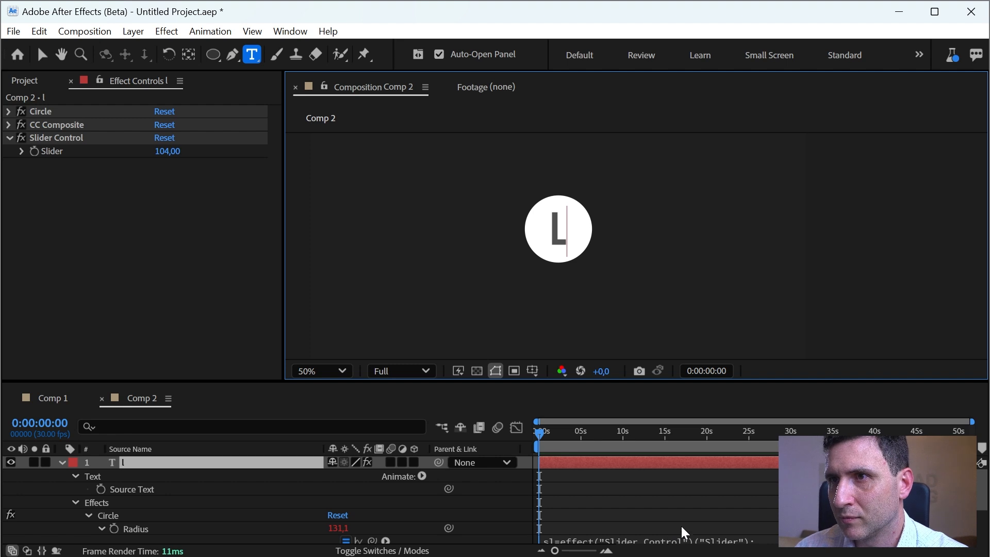
pyautogui.press('BackSpace')
pyautogui.write('l')
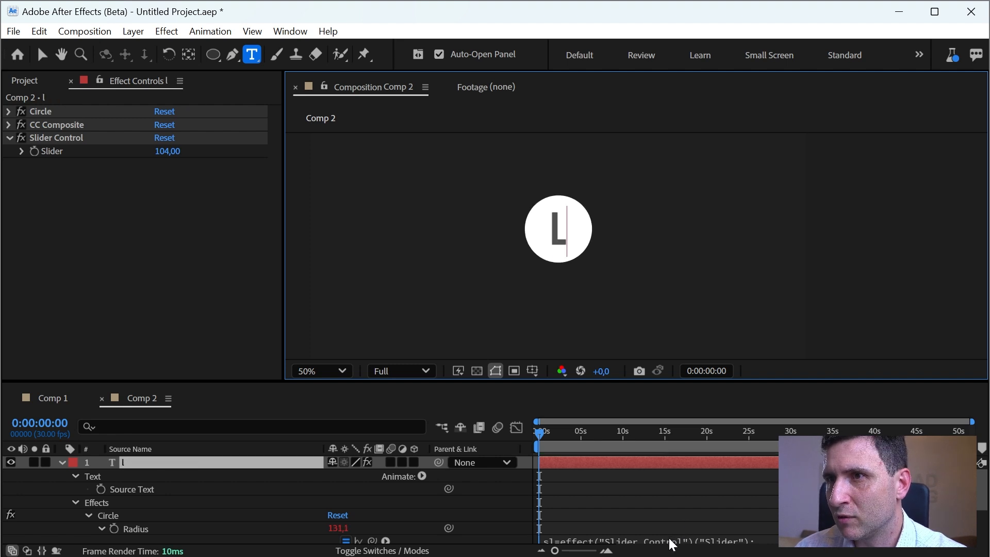